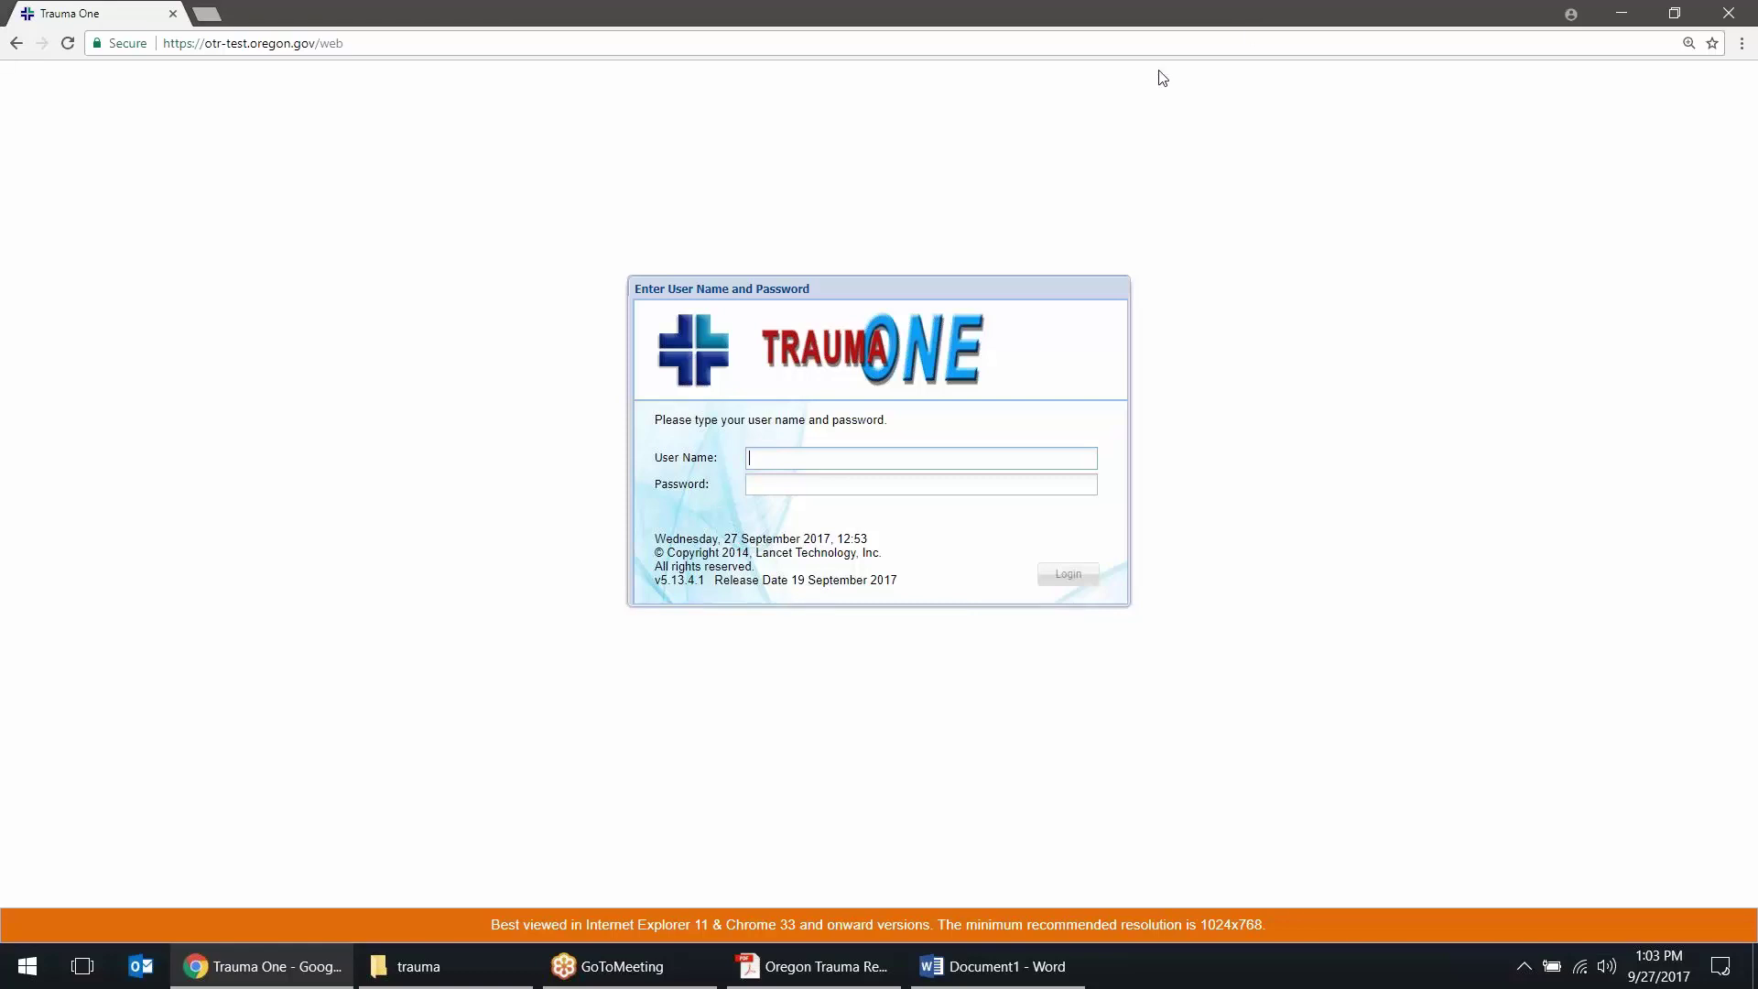
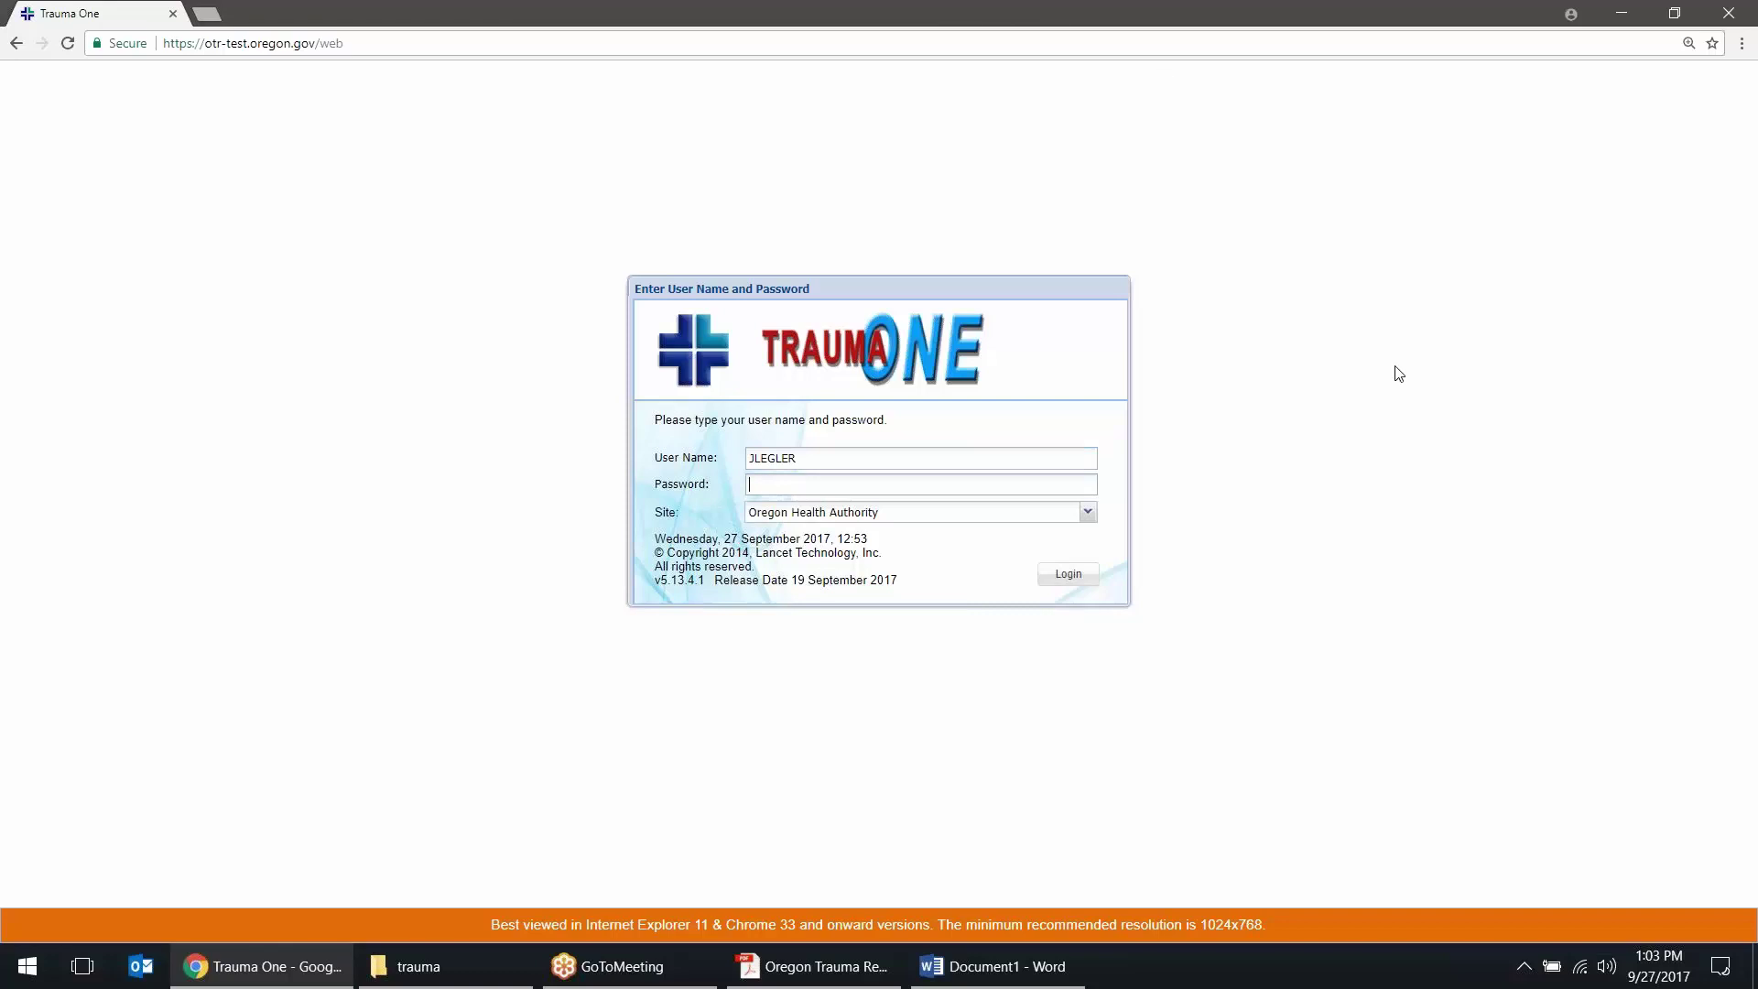
Log in to the Oregon Health Authority site with the user's name and password
text(•••••••••••••••)
key(Return)
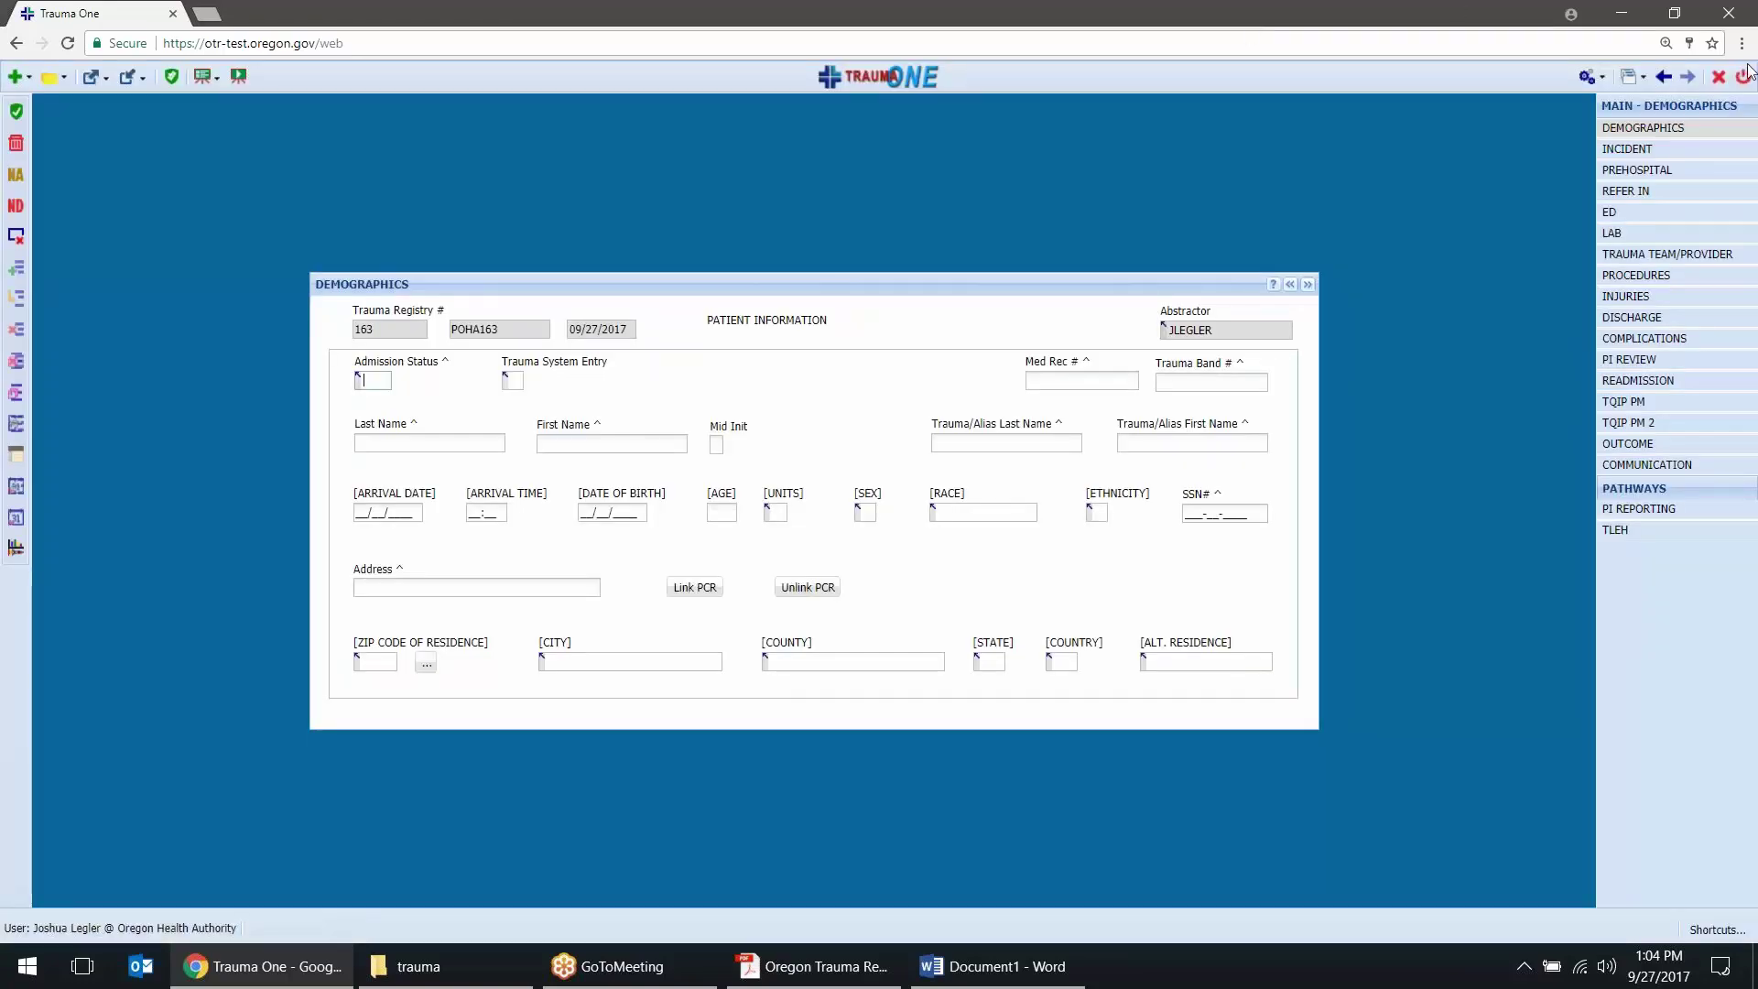
Enter the patient's last and first names on the Demographics form
click(713, 417)
click(442, 443)
key(Tab)
key(Tab)
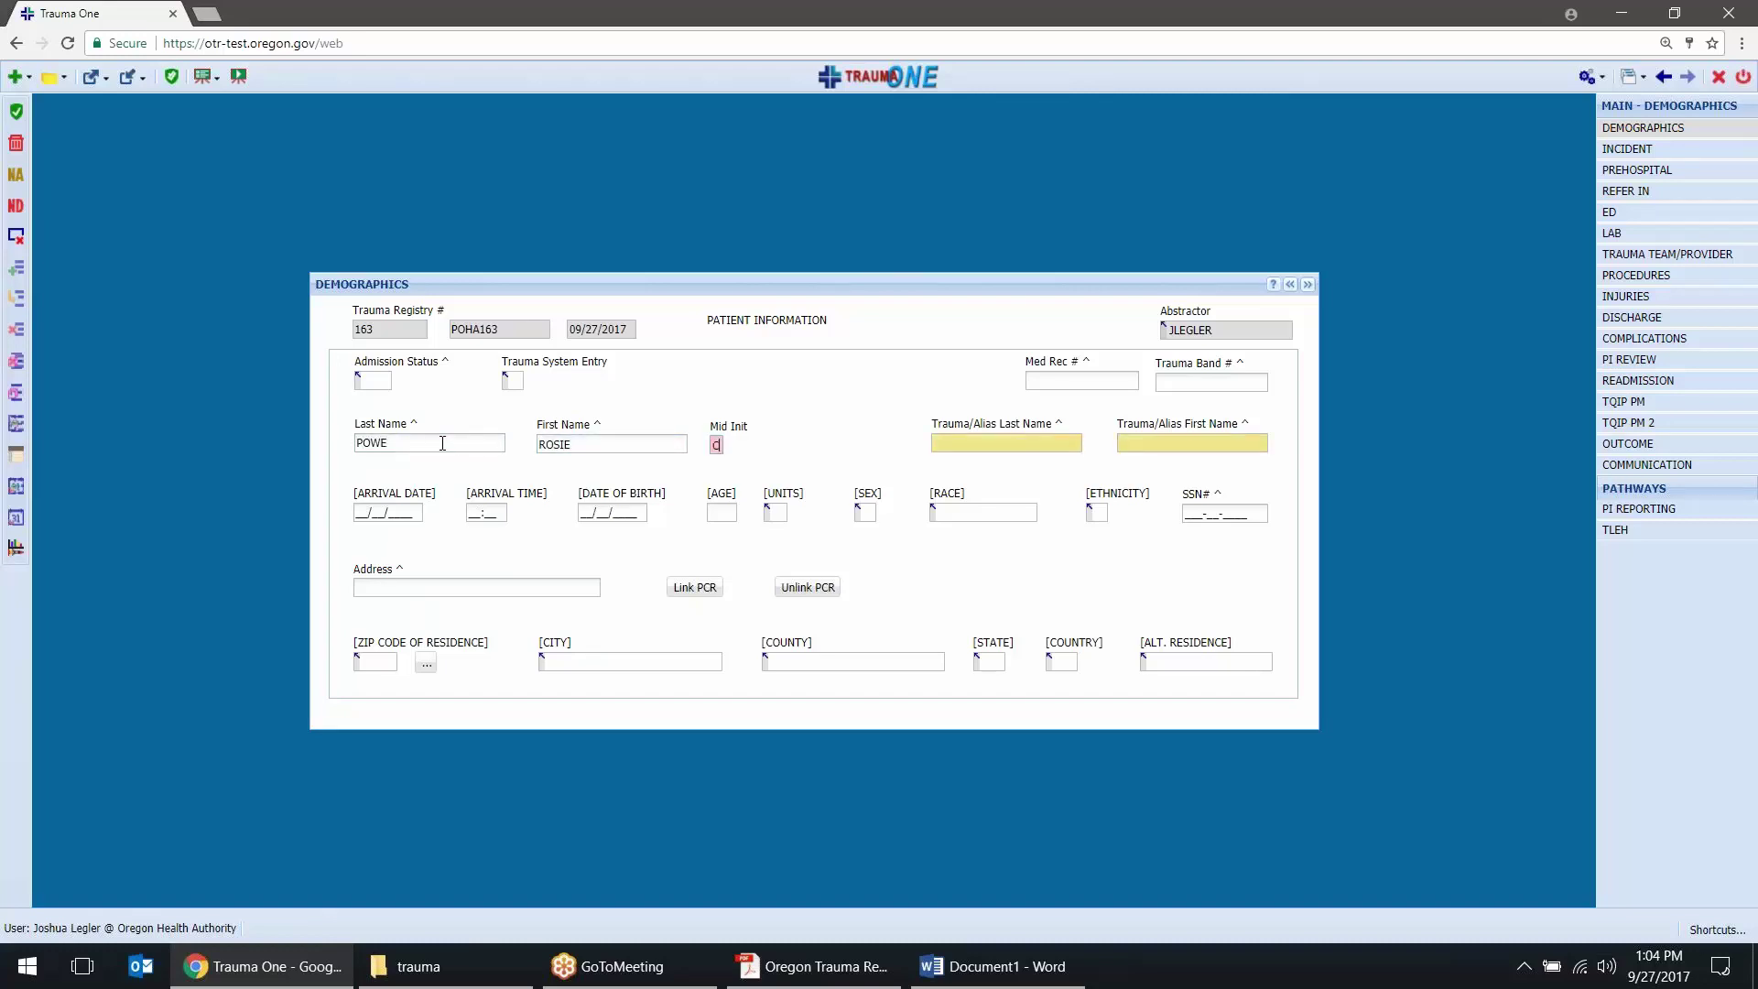
key(Tab)
key(Tab)
key(Tab)
key(Tab)
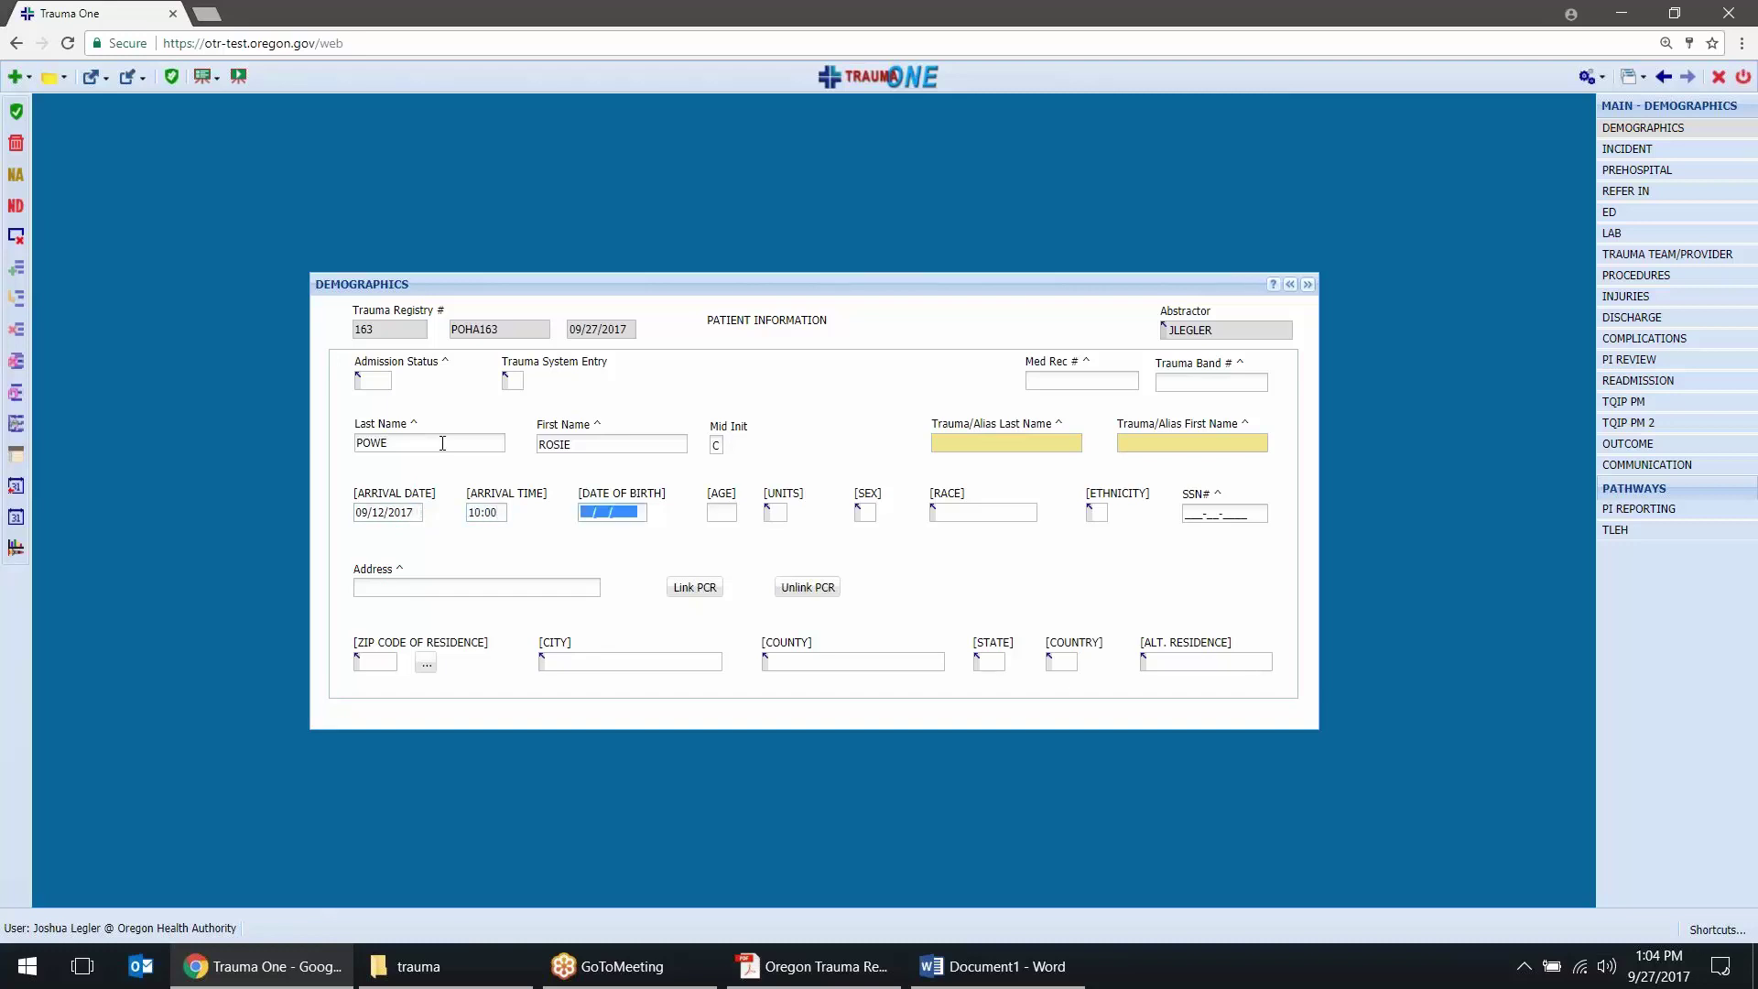
key(Tab)
key(Tab)
key(Tab)
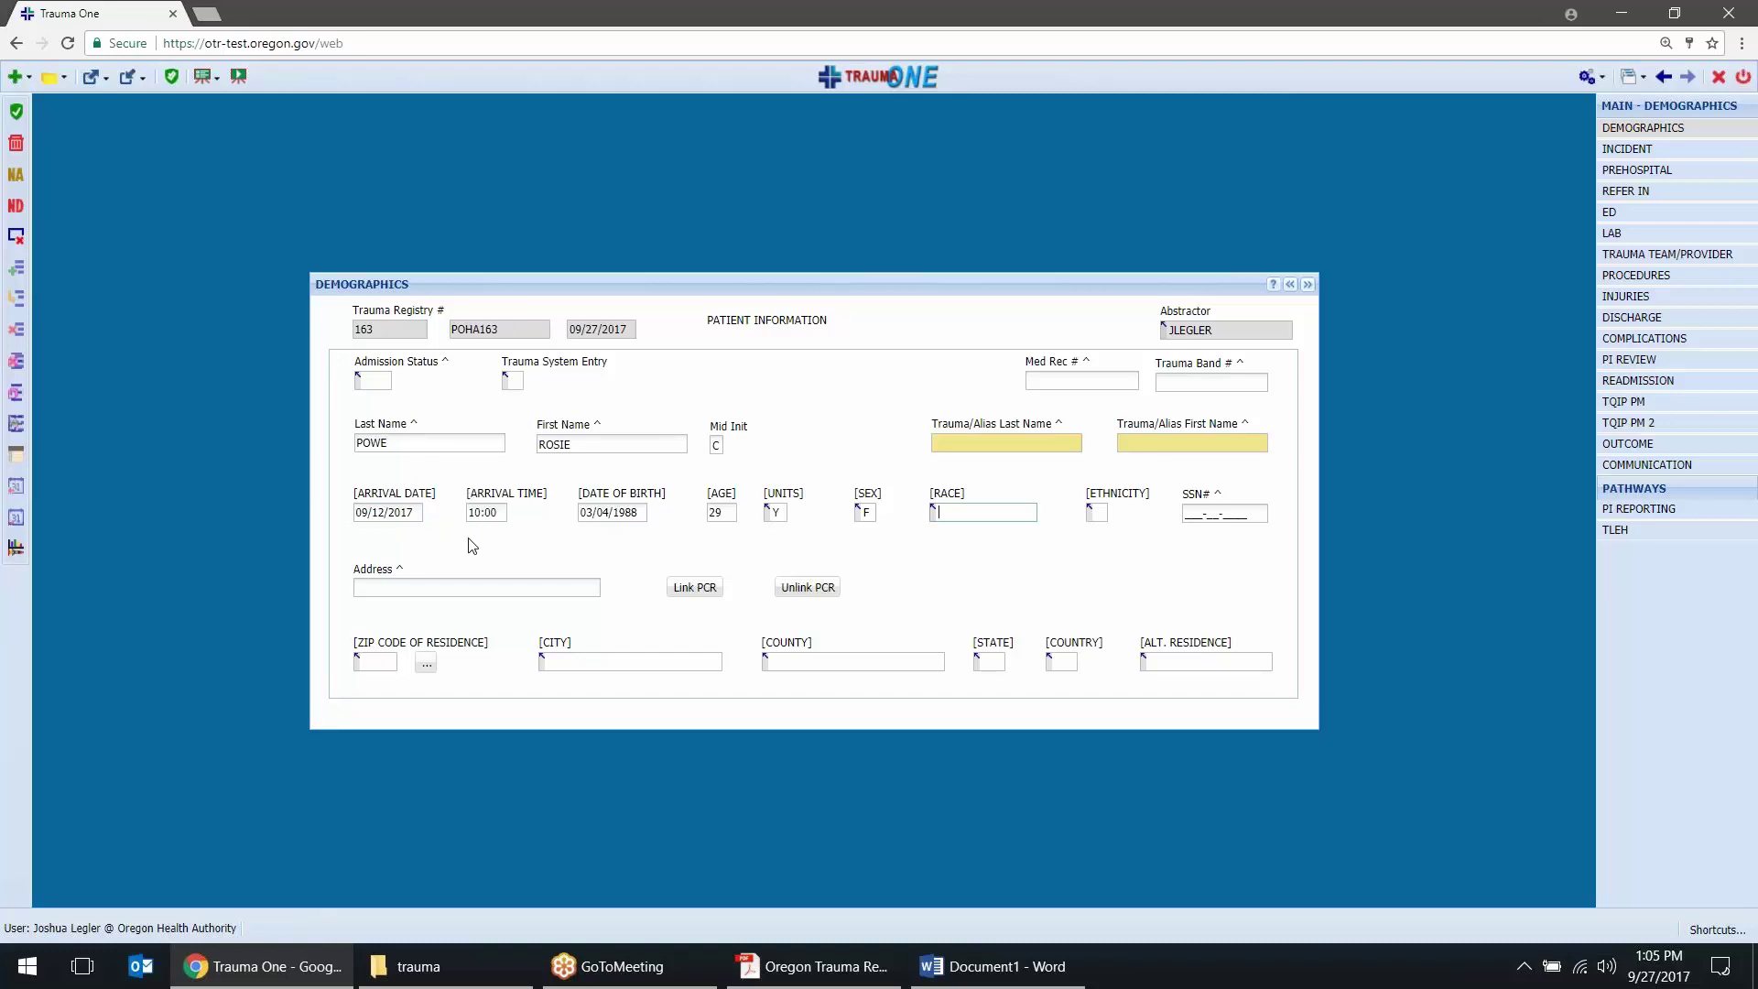
Look up the EMS care reports matching this patient with Link PCR
click(712, 590)
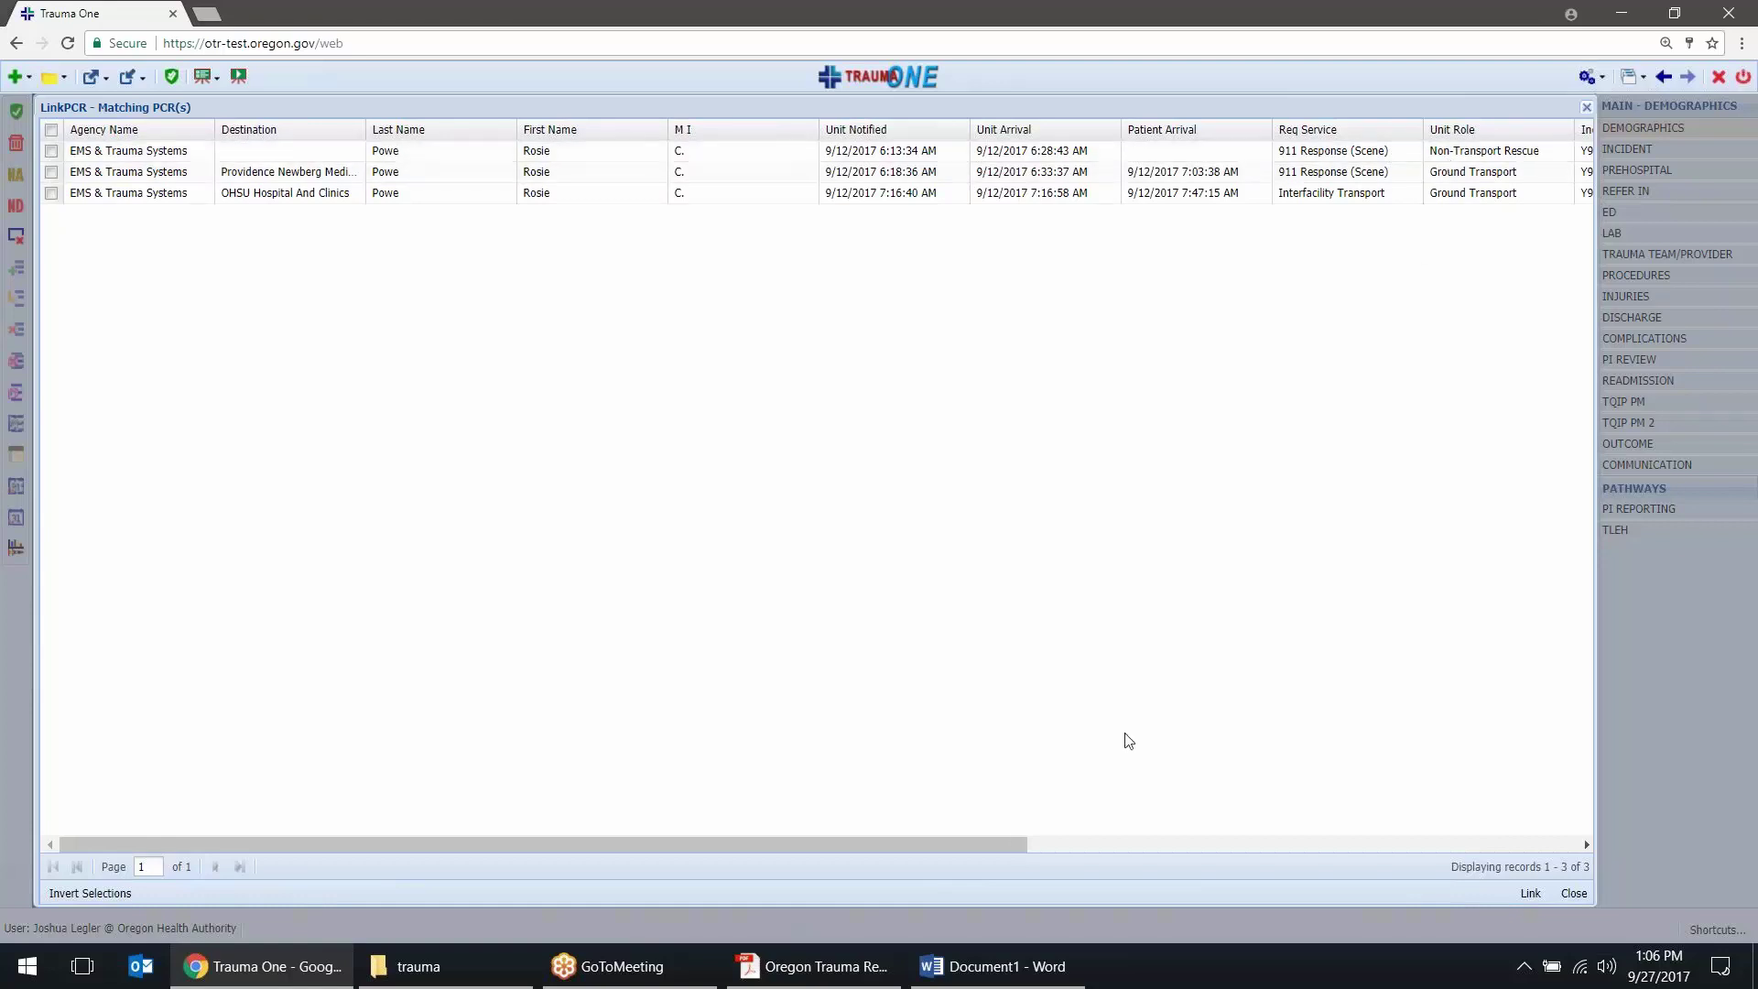
Widen the Inci. Dispo column in the matching-PCR grid, then scroll back left
click(1524, 838)
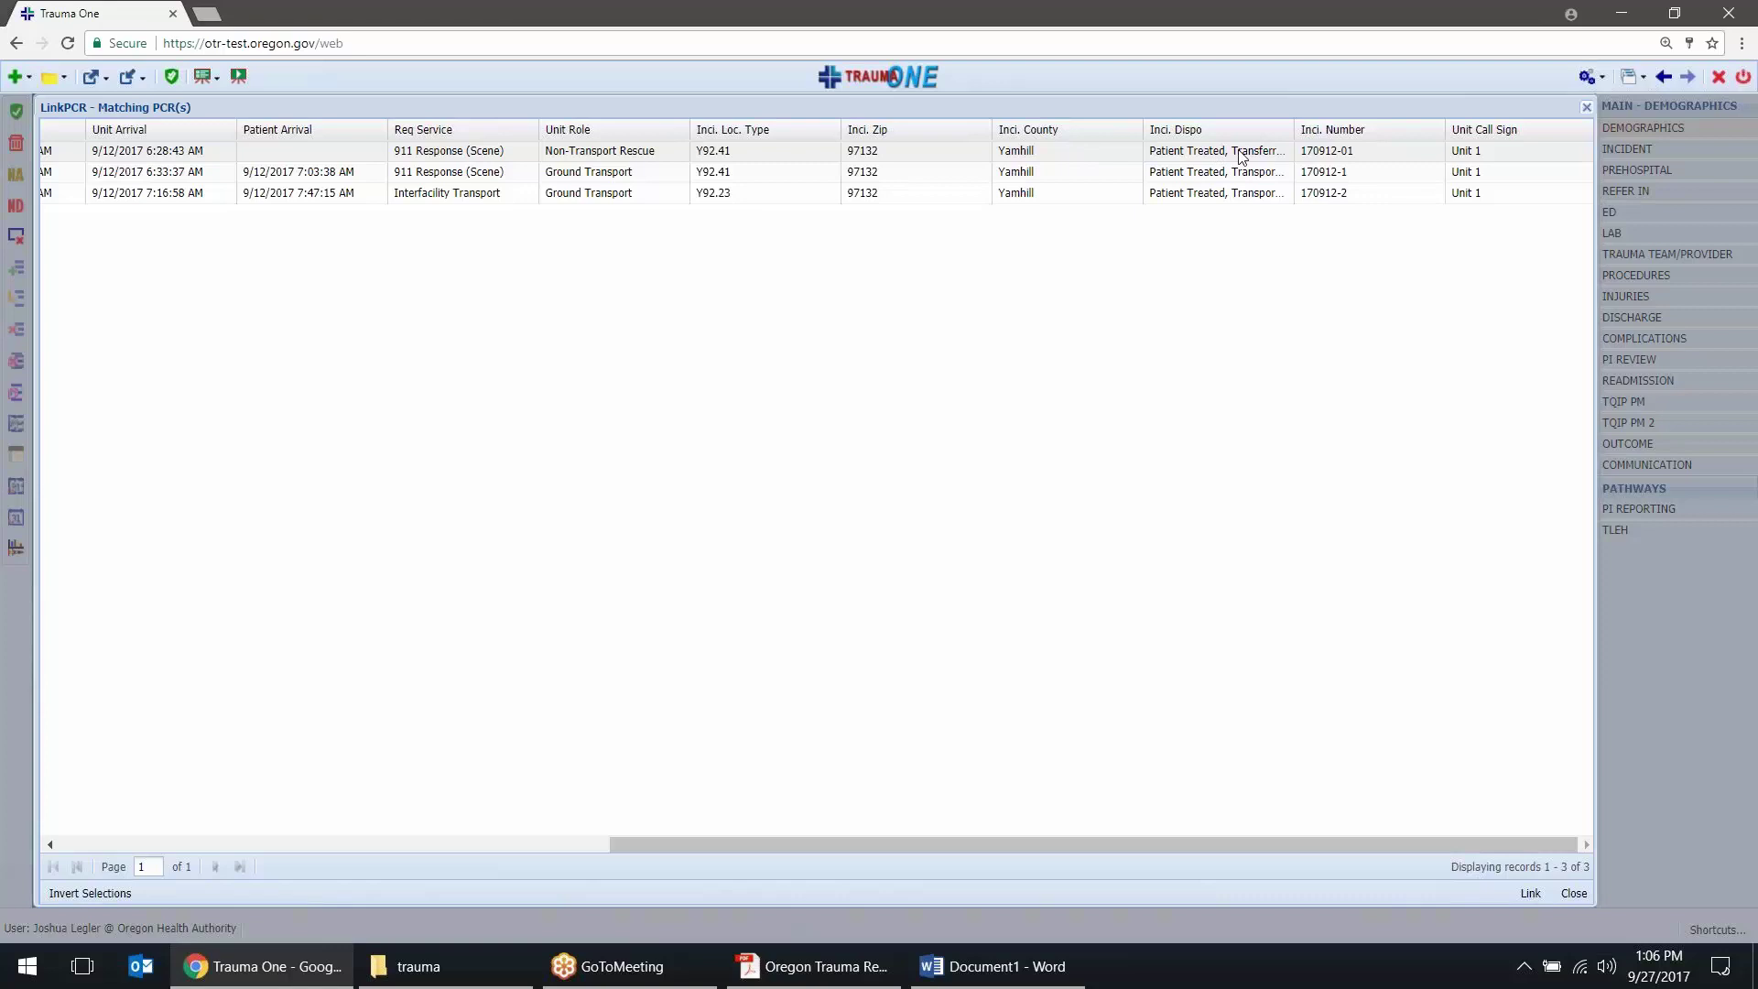
drag(1292, 133, 1428, 132)
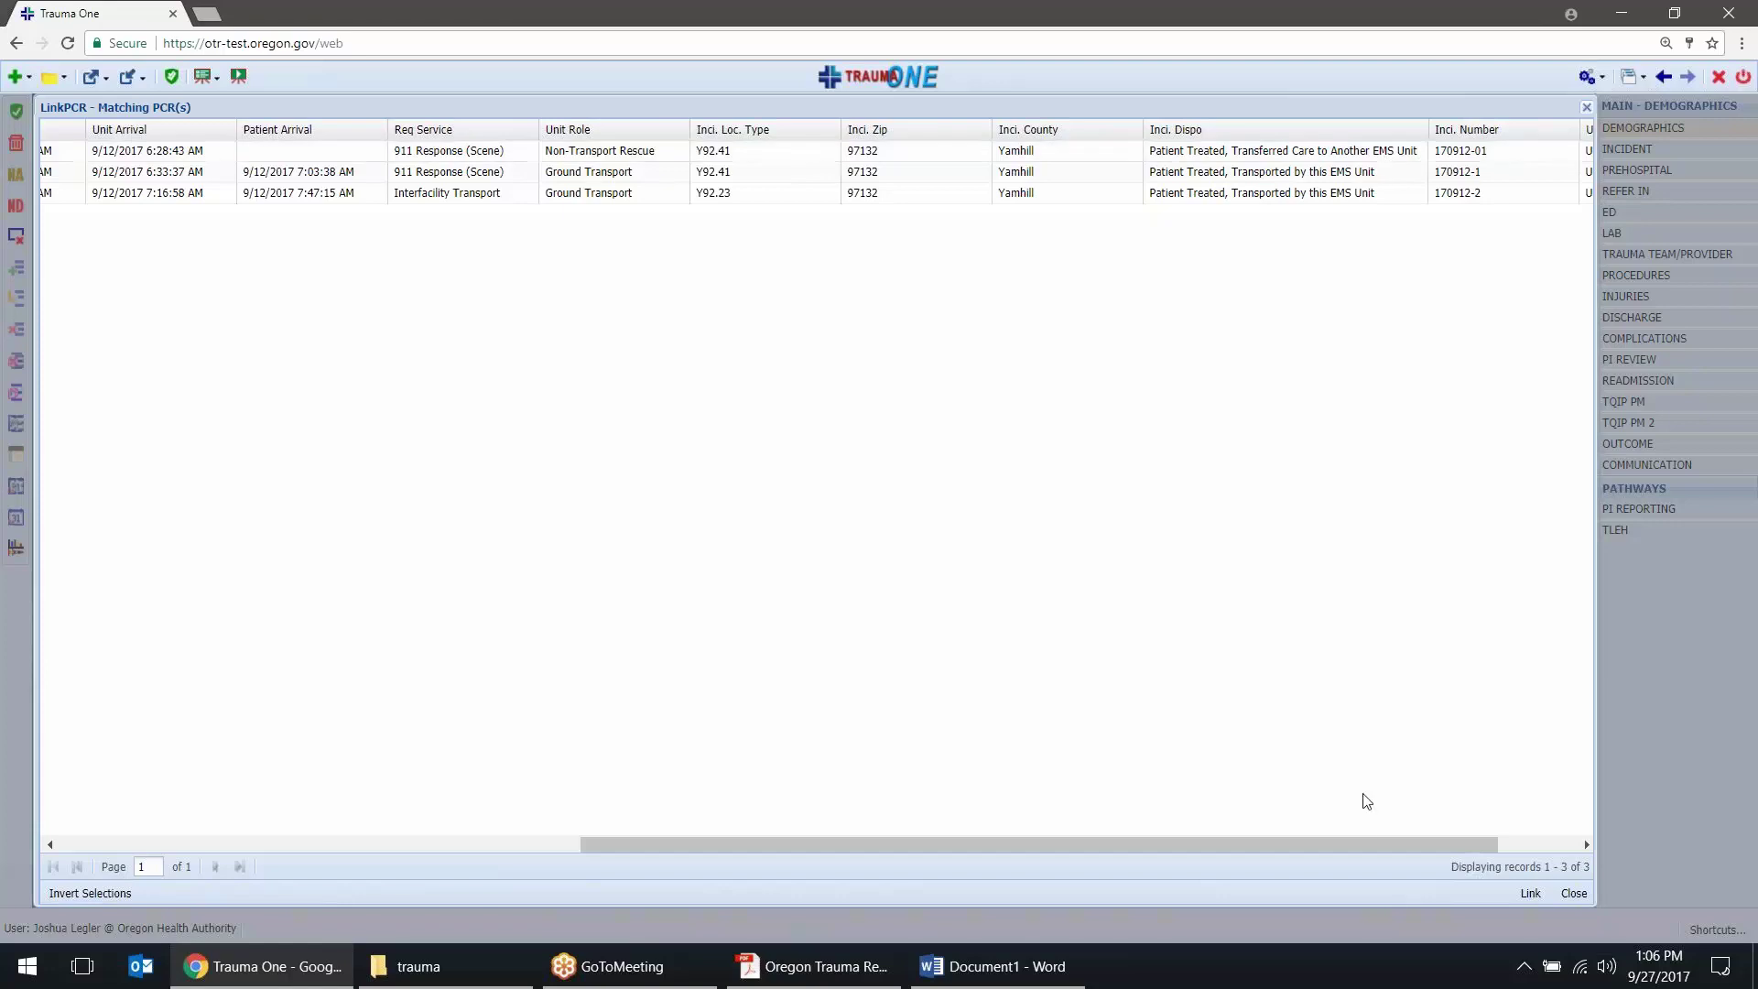
drag(1362, 851, 1524, 845)
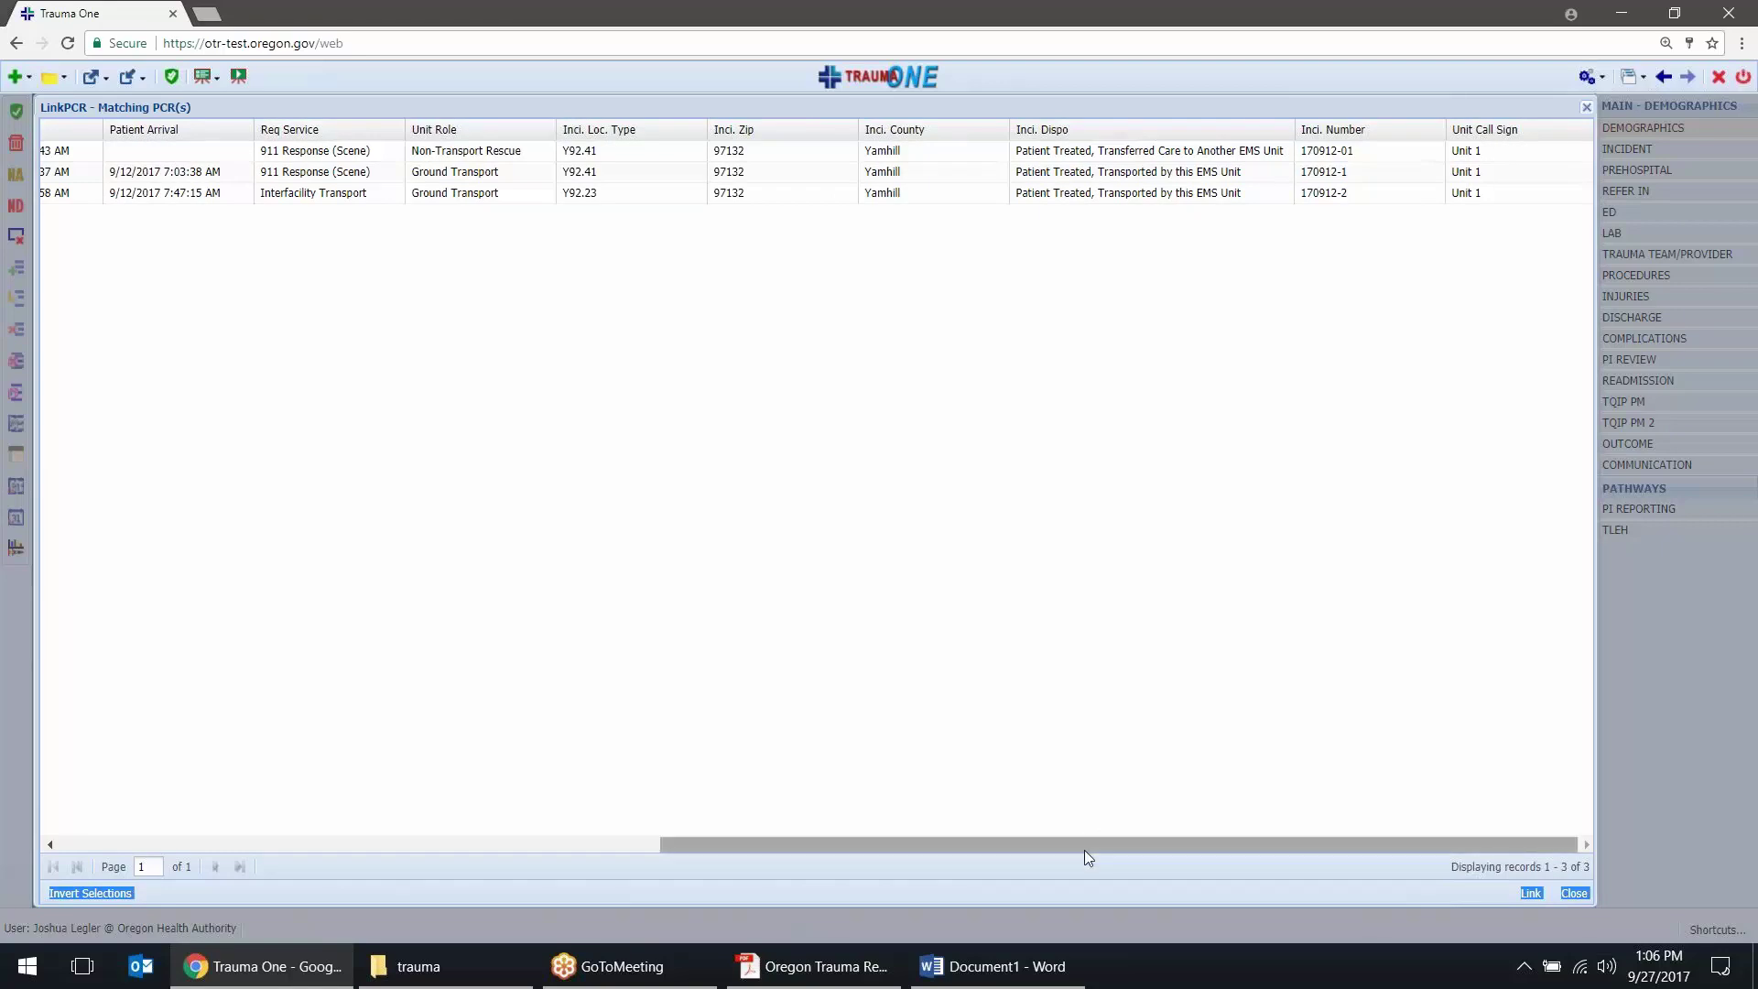
drag(1087, 850, 310, 819)
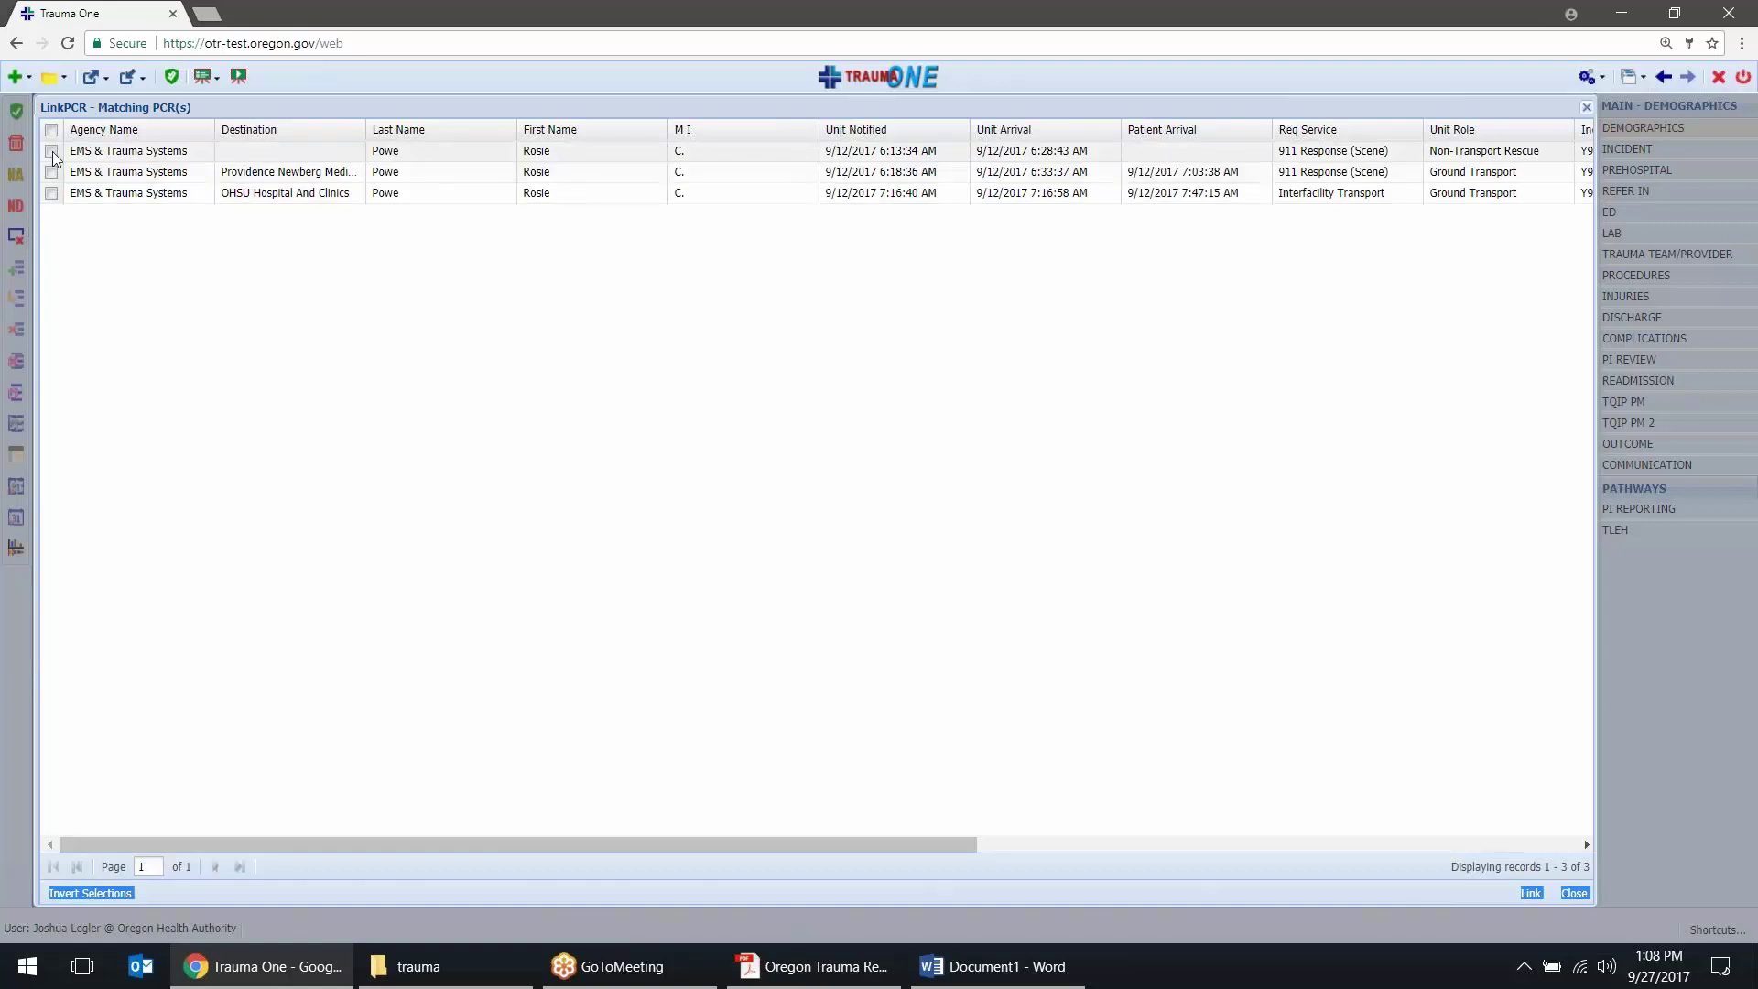
Link all three matching PCRs to the record and acknowledge the success message
click(51, 194)
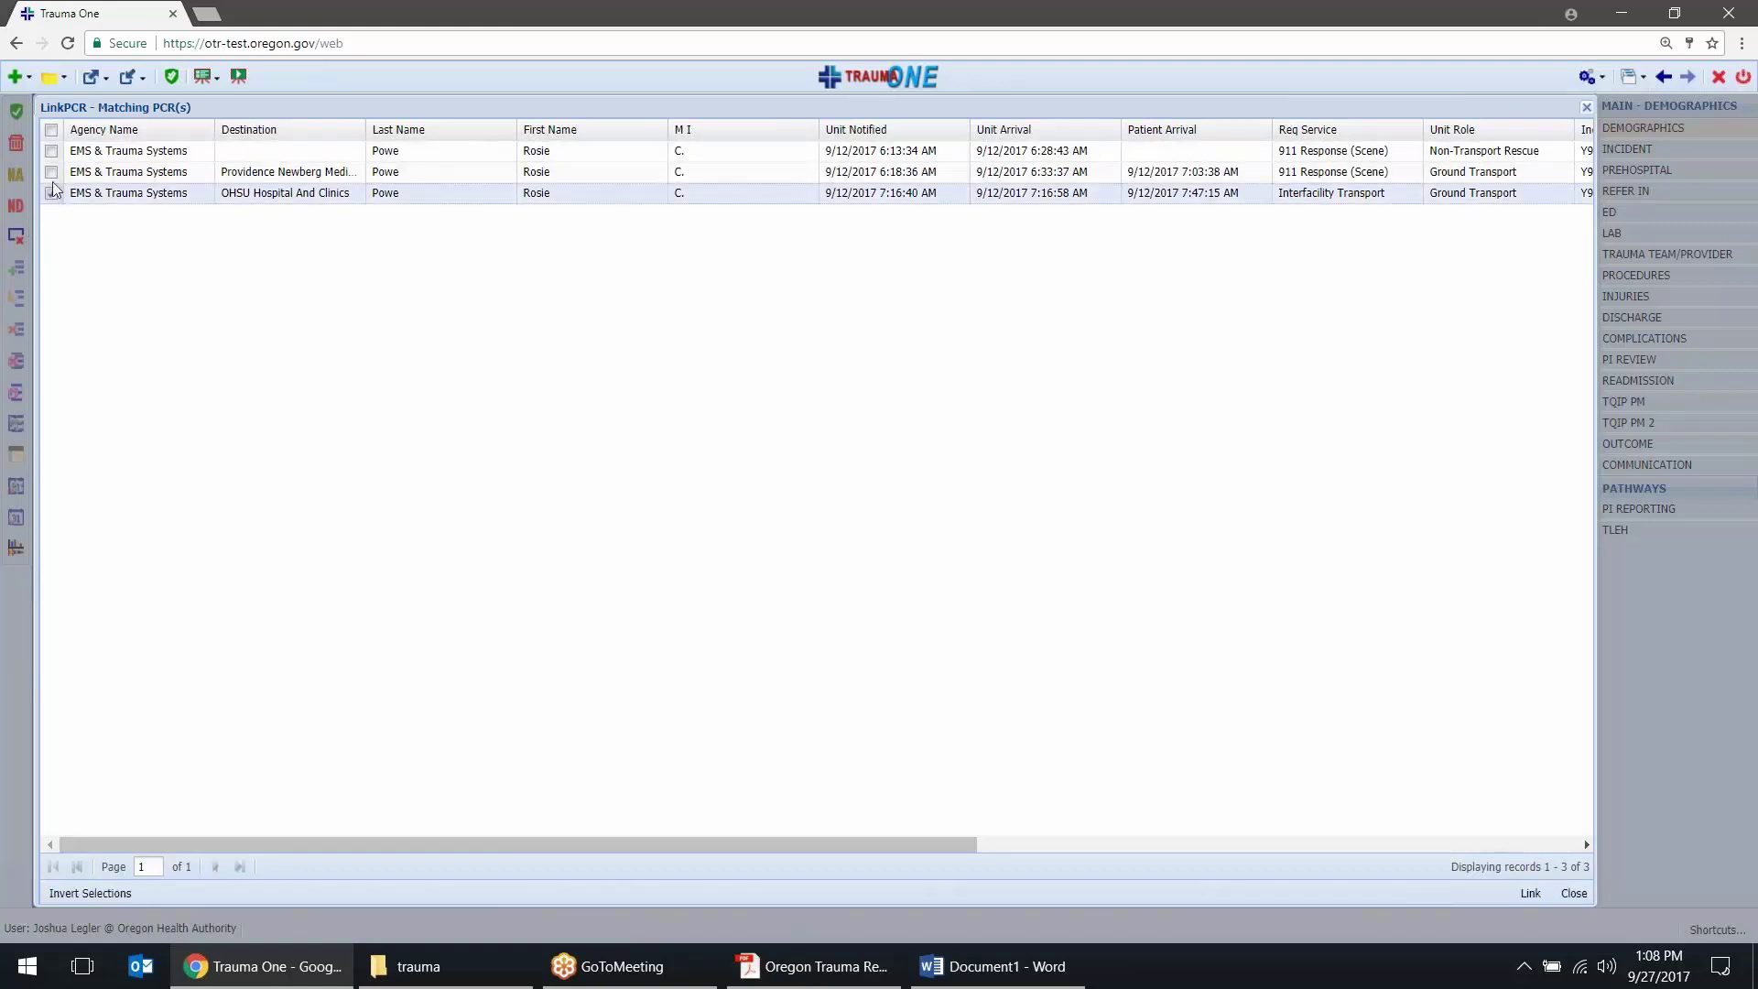
click(51, 130)
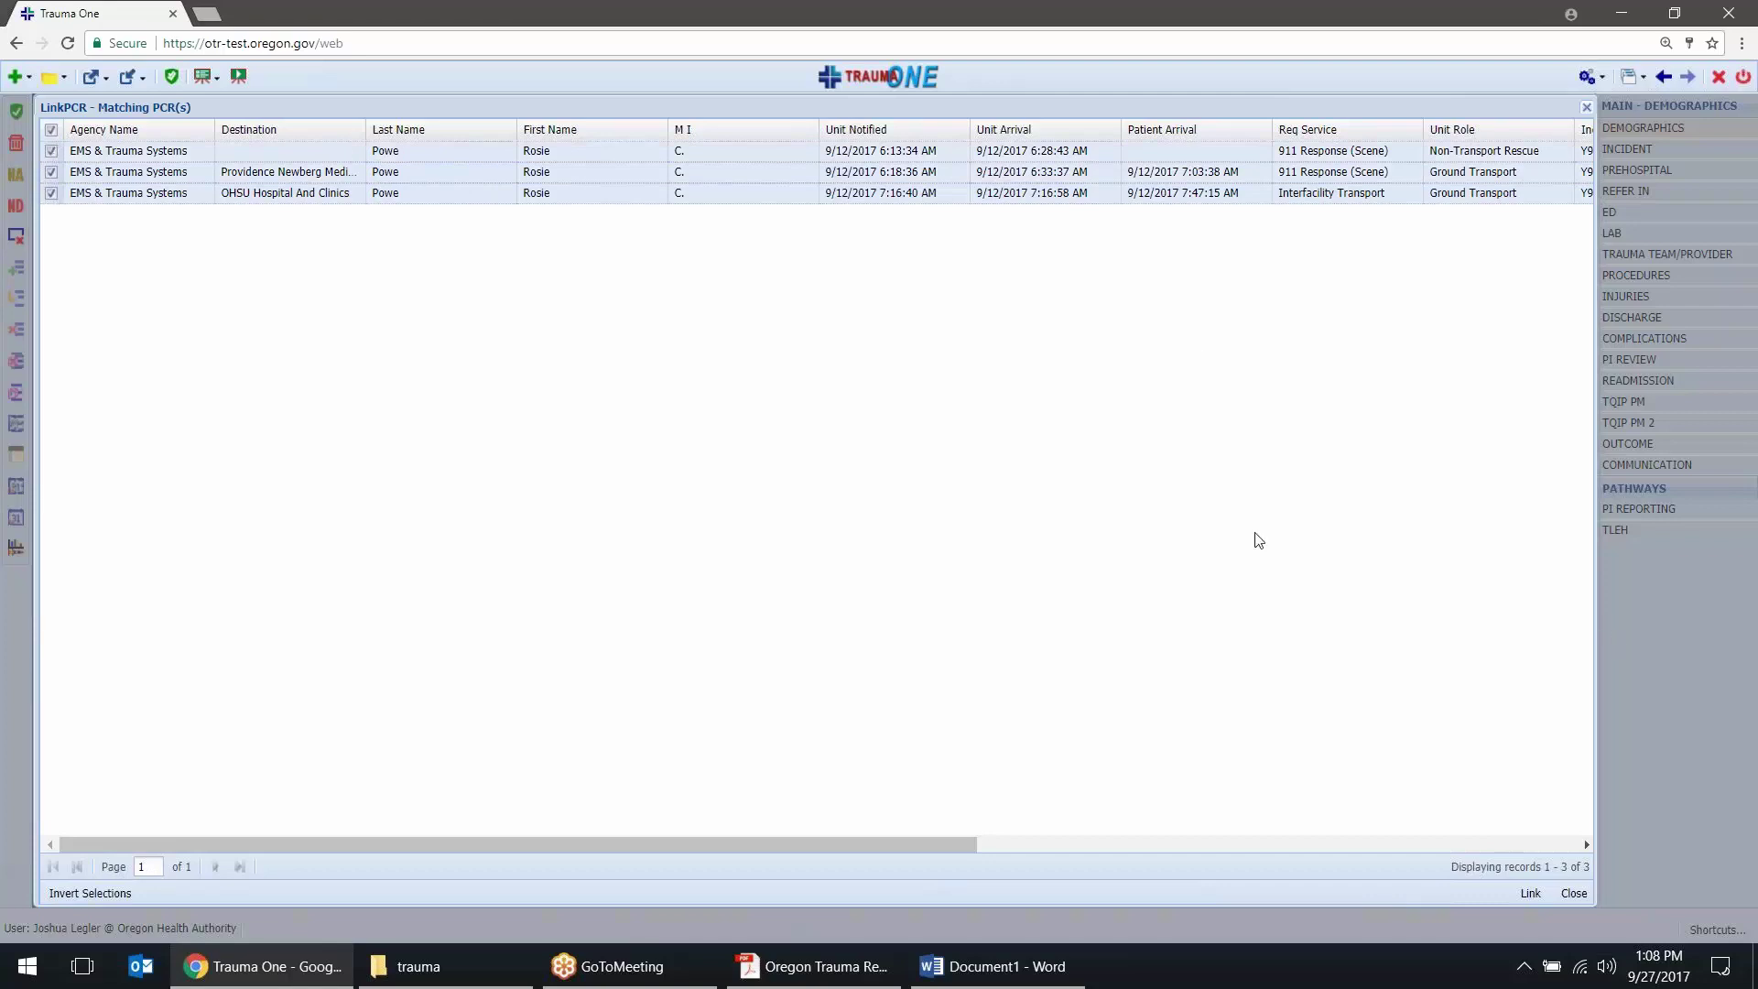
click(1529, 893)
click(1530, 894)
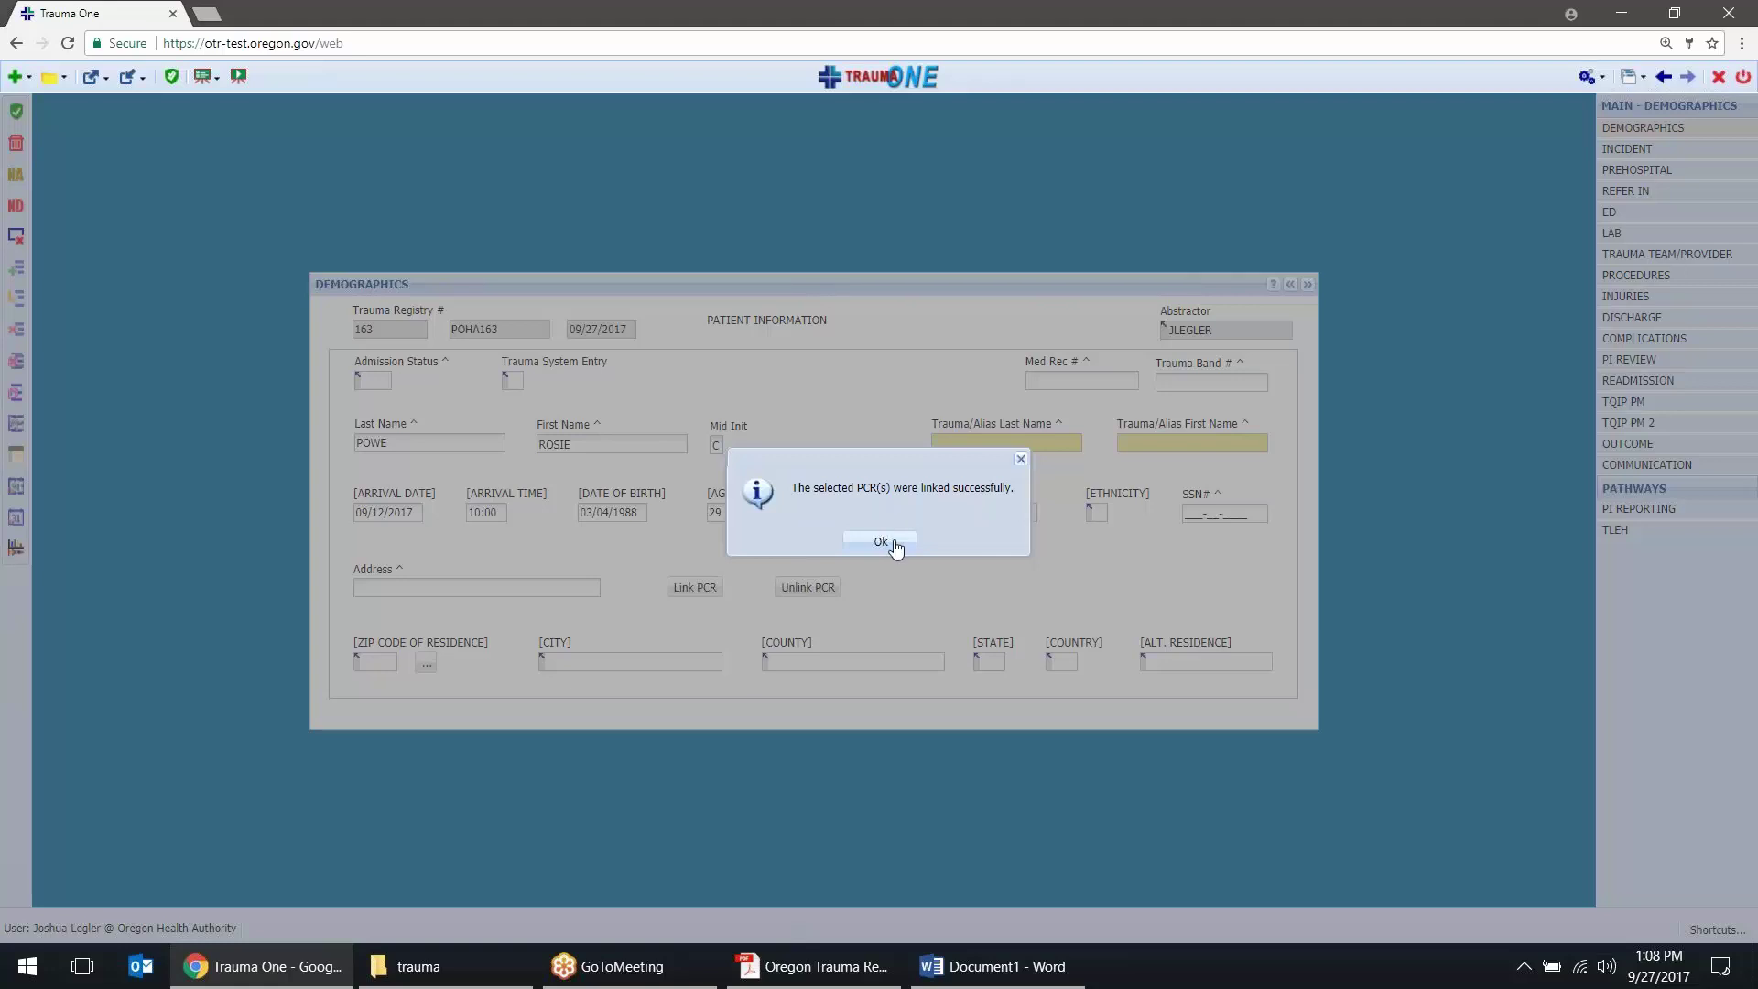
click(880, 542)
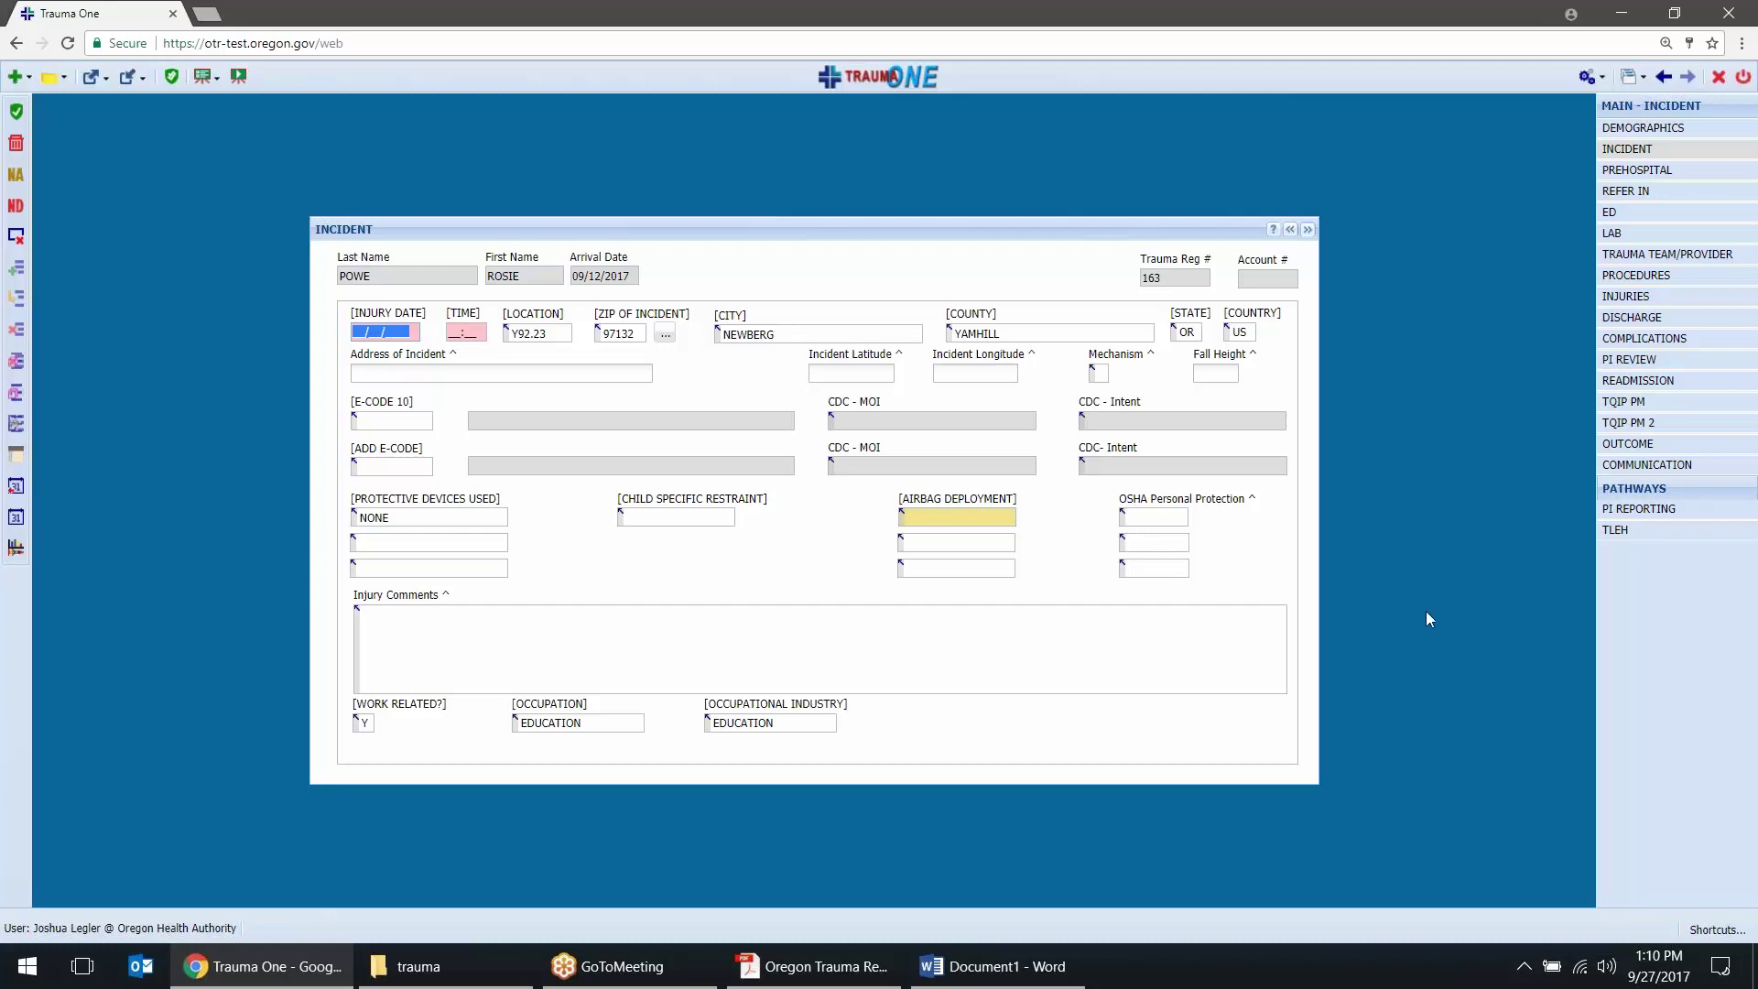
Go to the patient's Prehospital section
click(1671, 179)
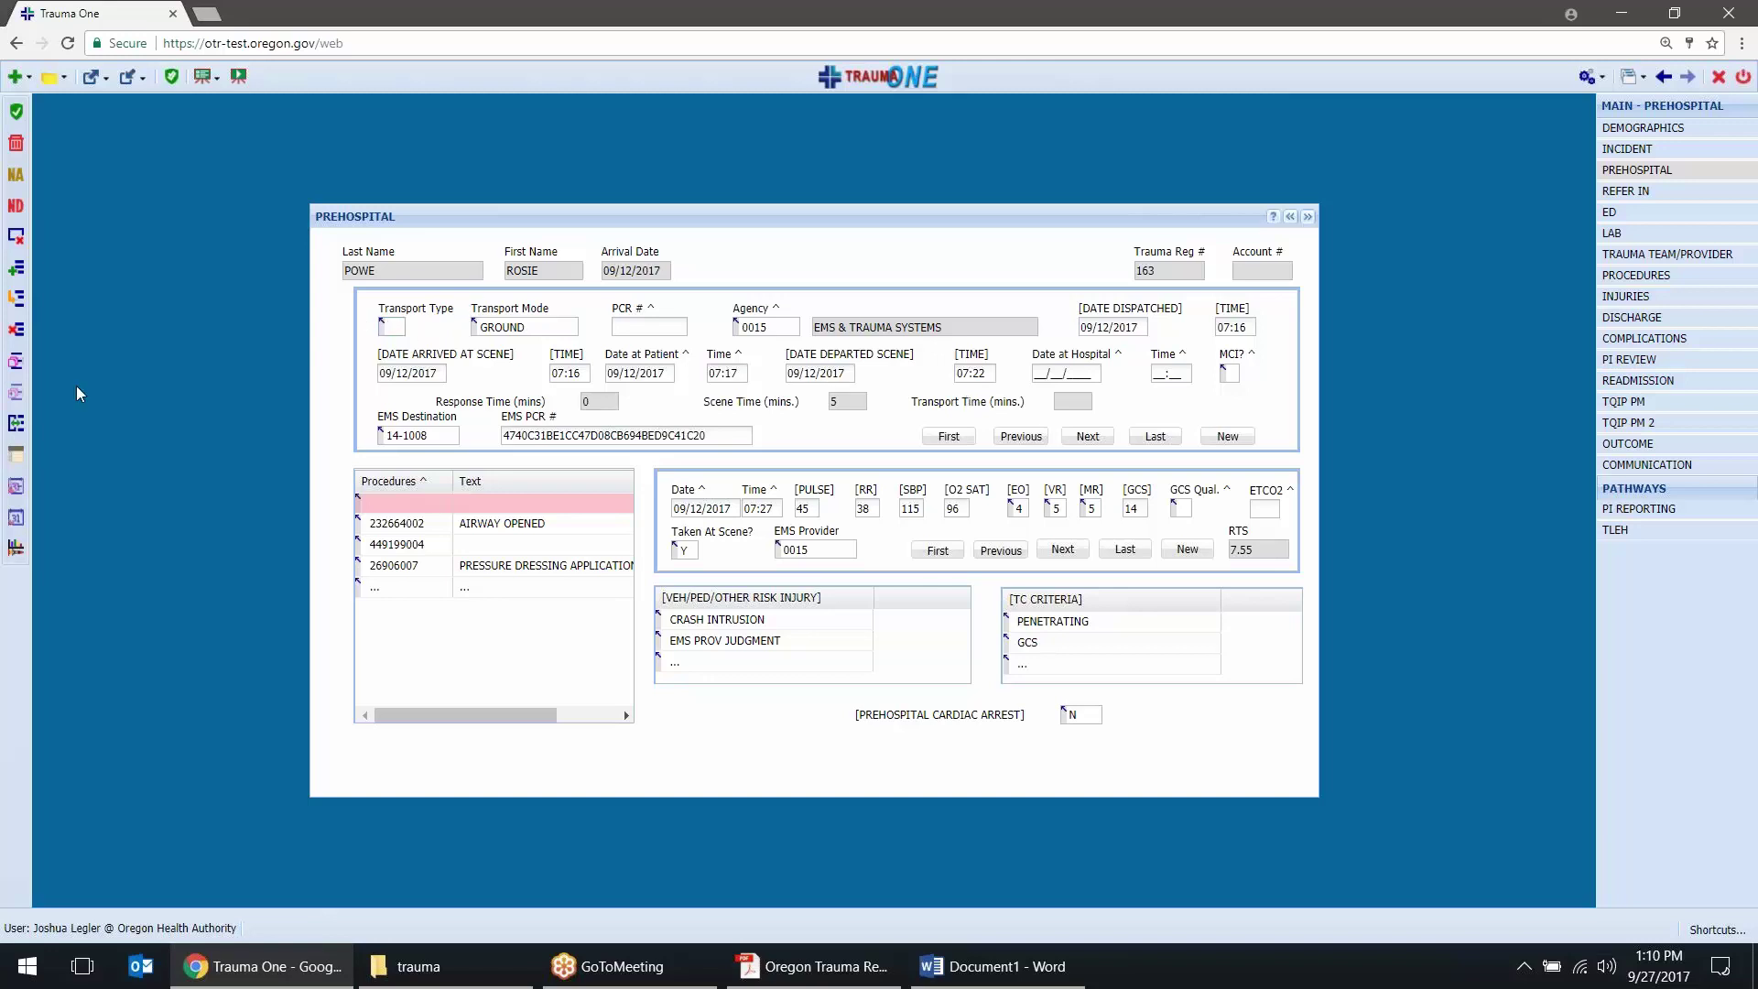
Show the transports as a table, scroll right to their PCR Numbers, and select the vitals date
click(17, 427)
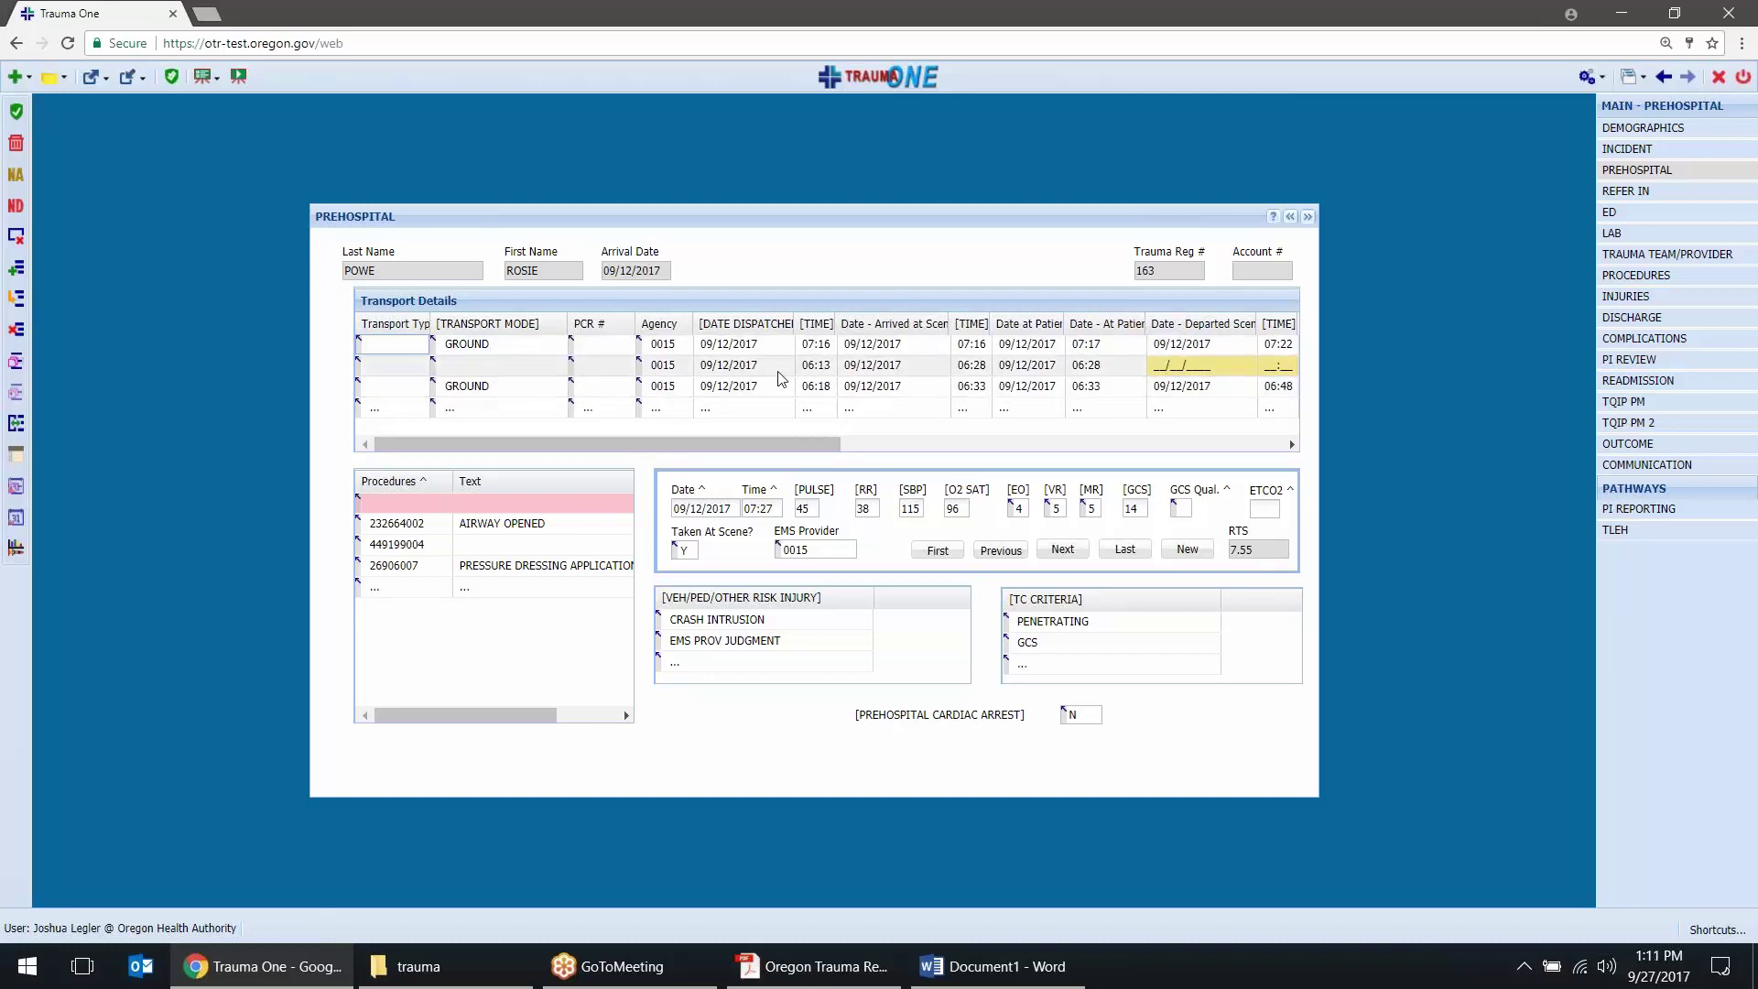
drag(811, 441, 984, 458)
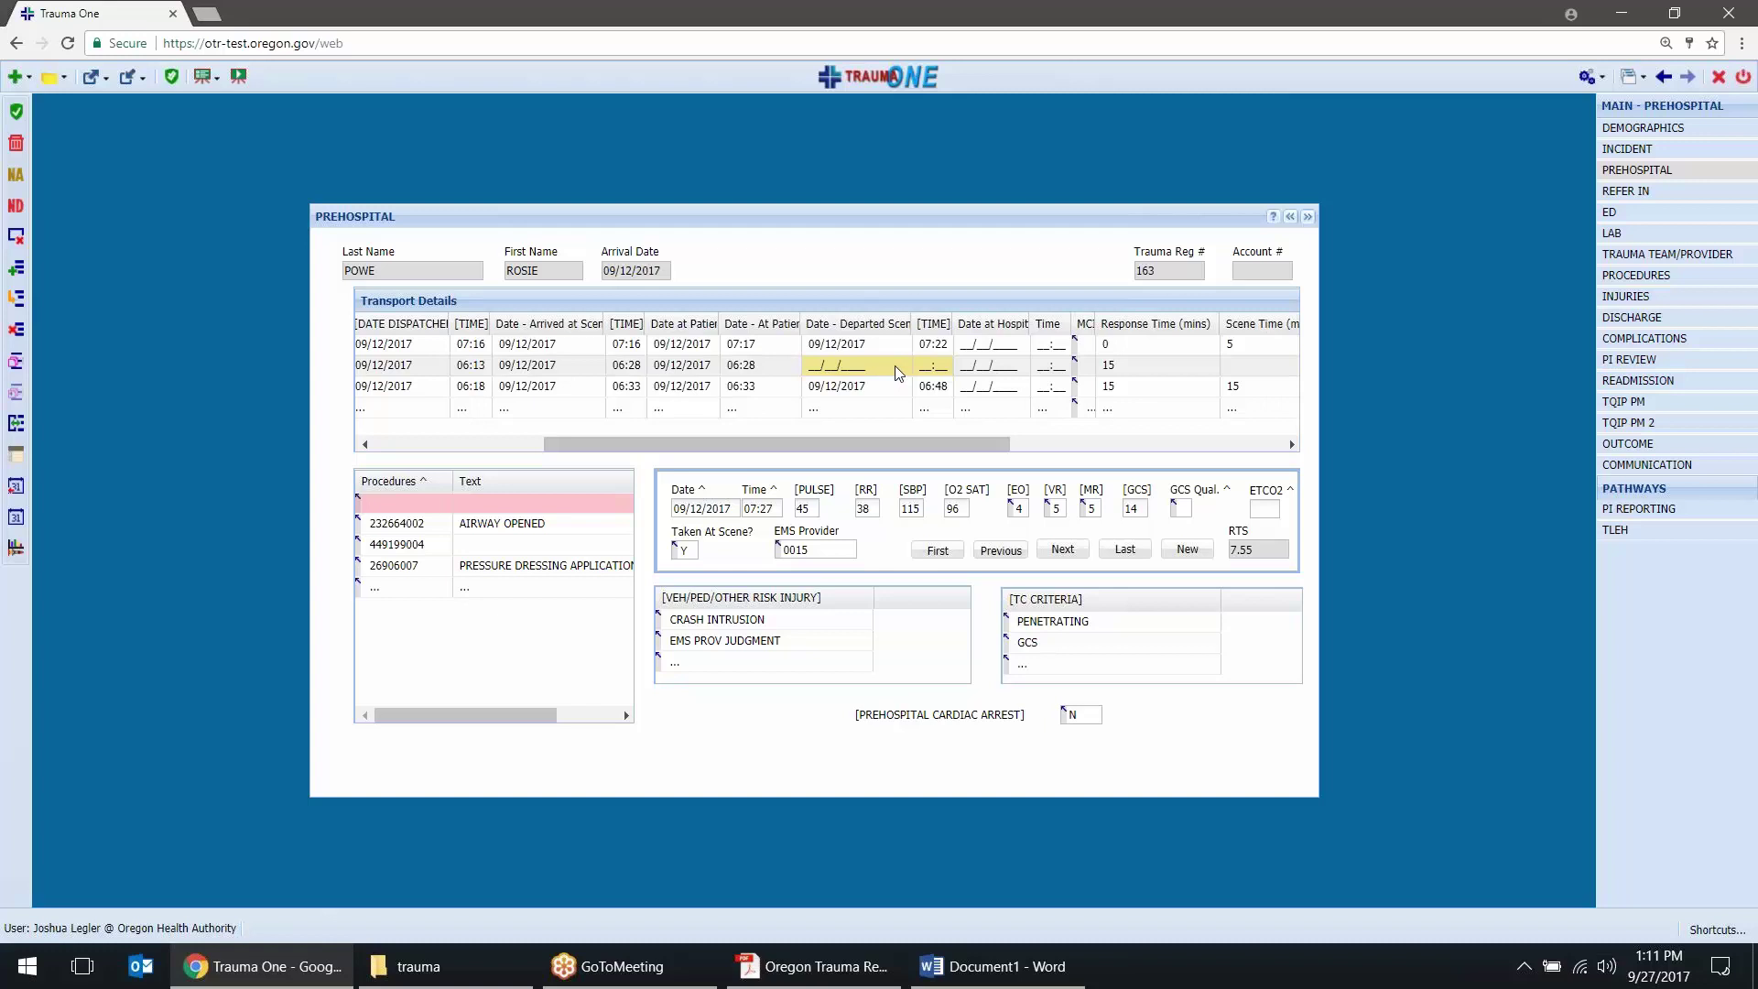
drag(959, 444, 1062, 449)
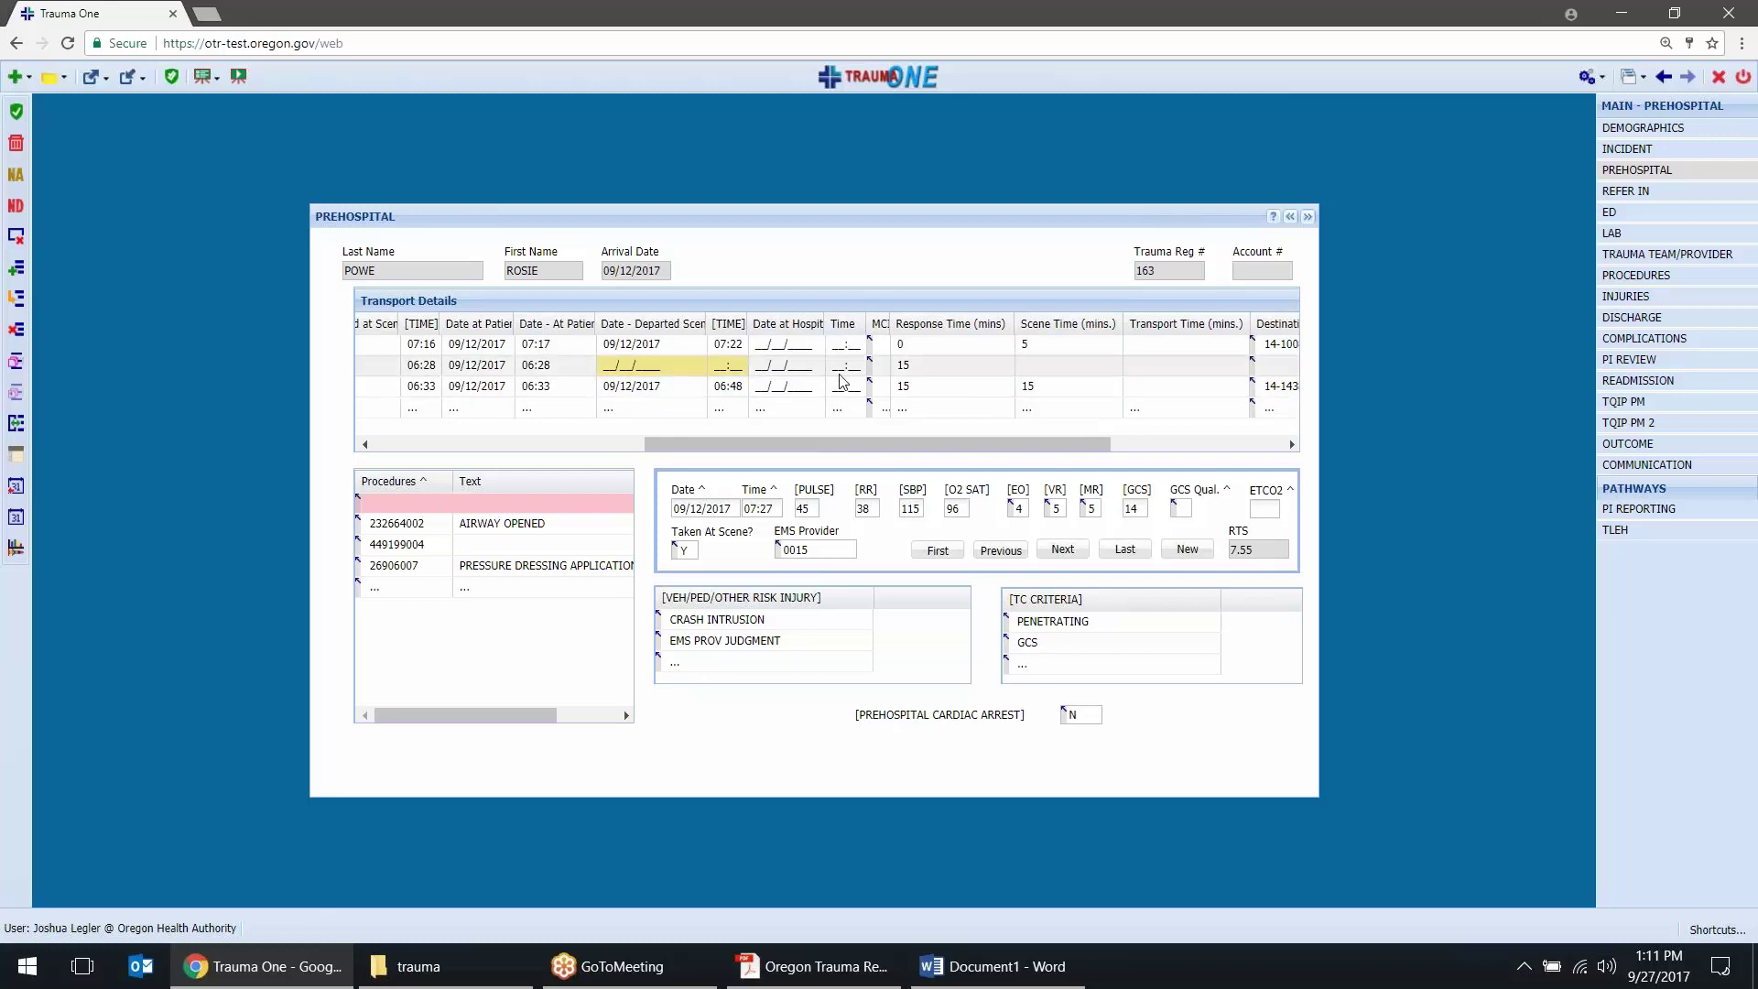
drag(1025, 443, 1204, 458)
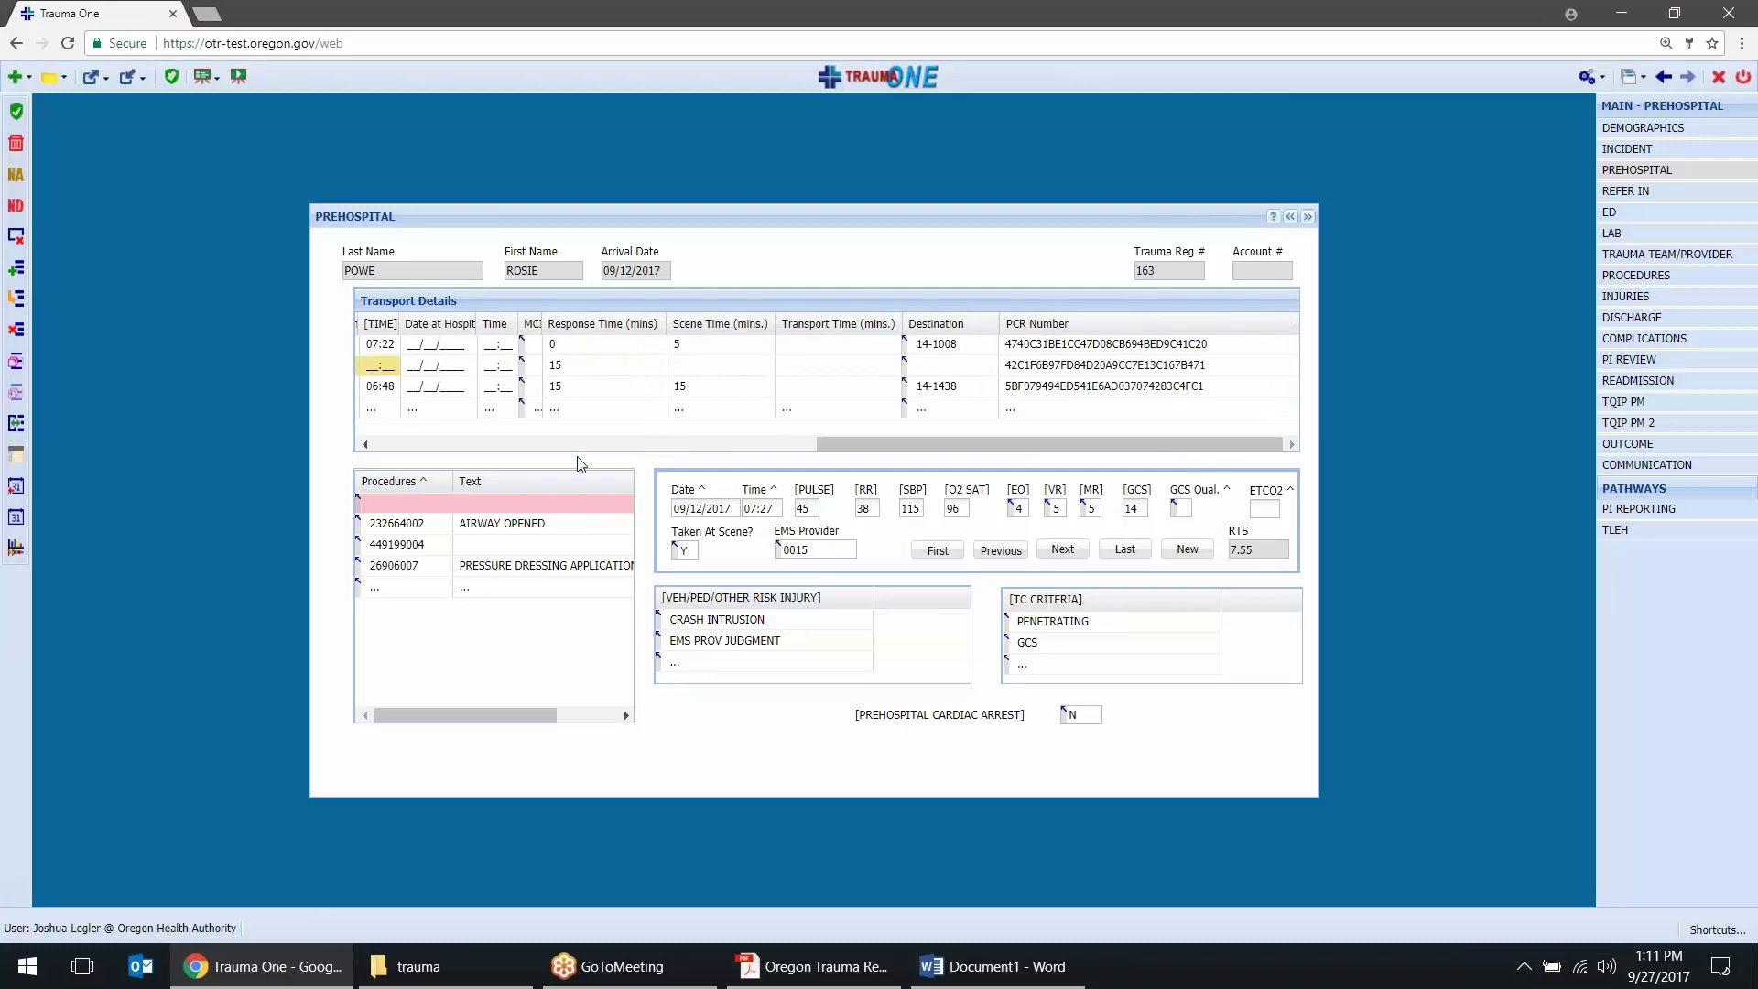
click(717, 516)
Step forward three vitals records, then list all vitals as a table and browse its rows
click(1063, 550)
click(1062, 550)
click(1062, 551)
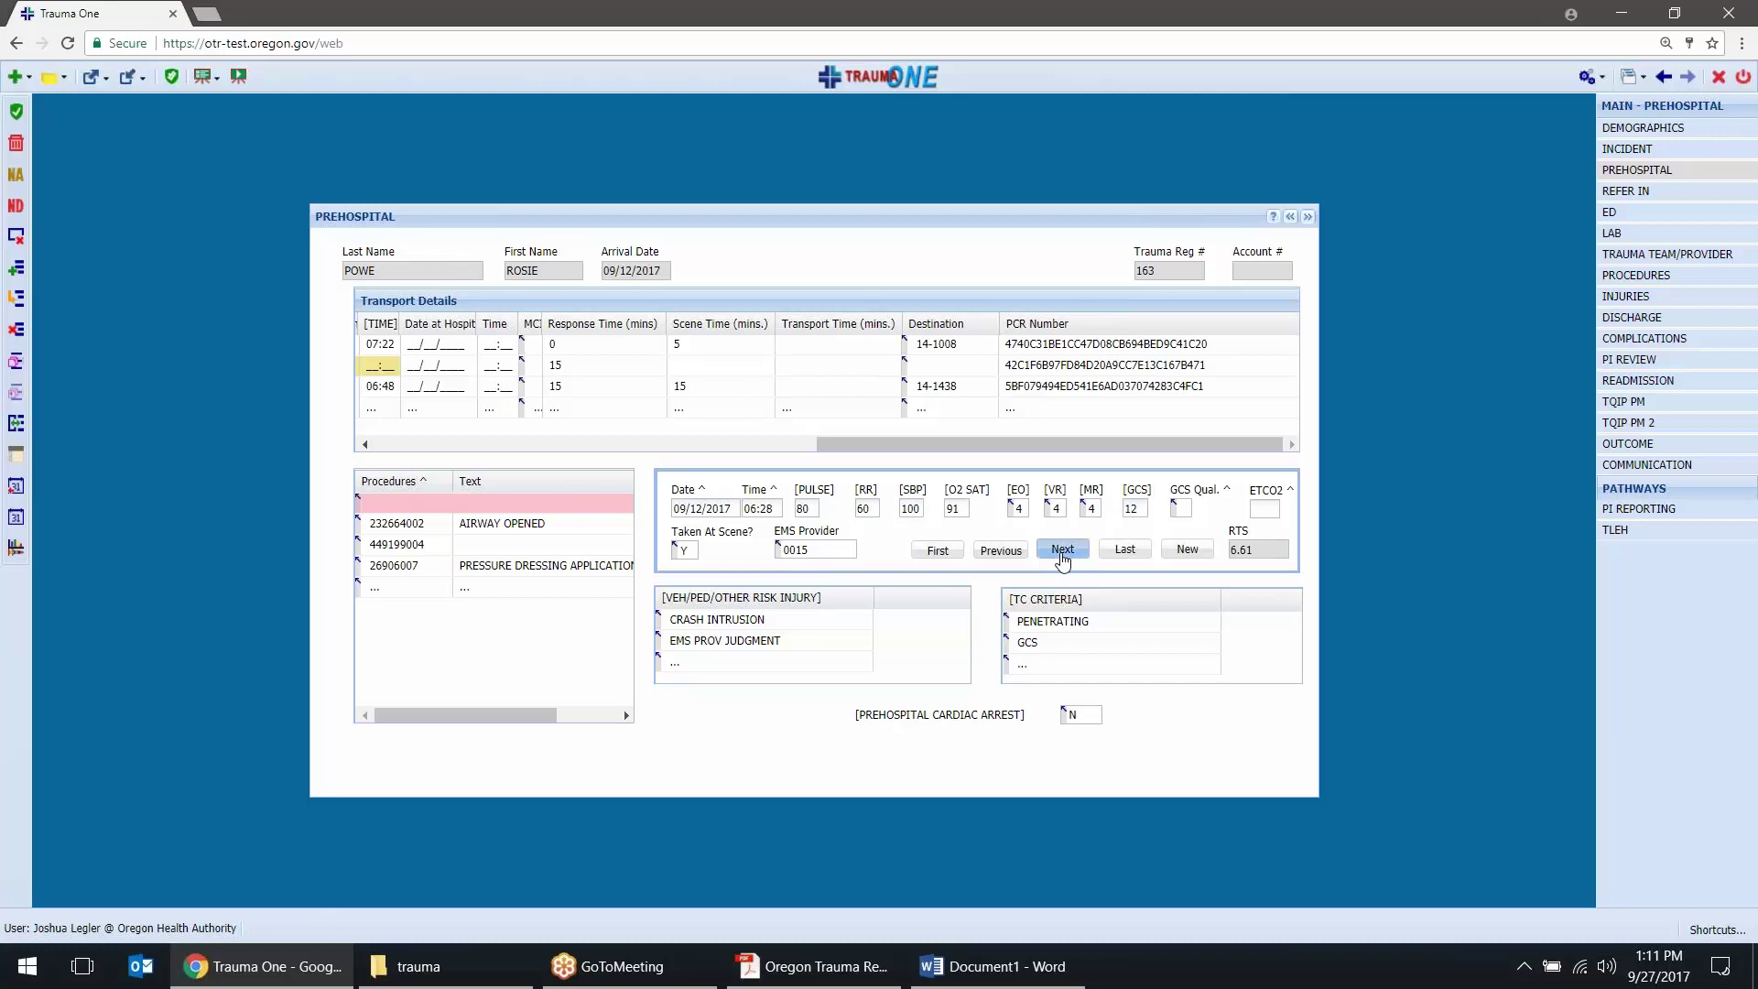
click(15, 423)
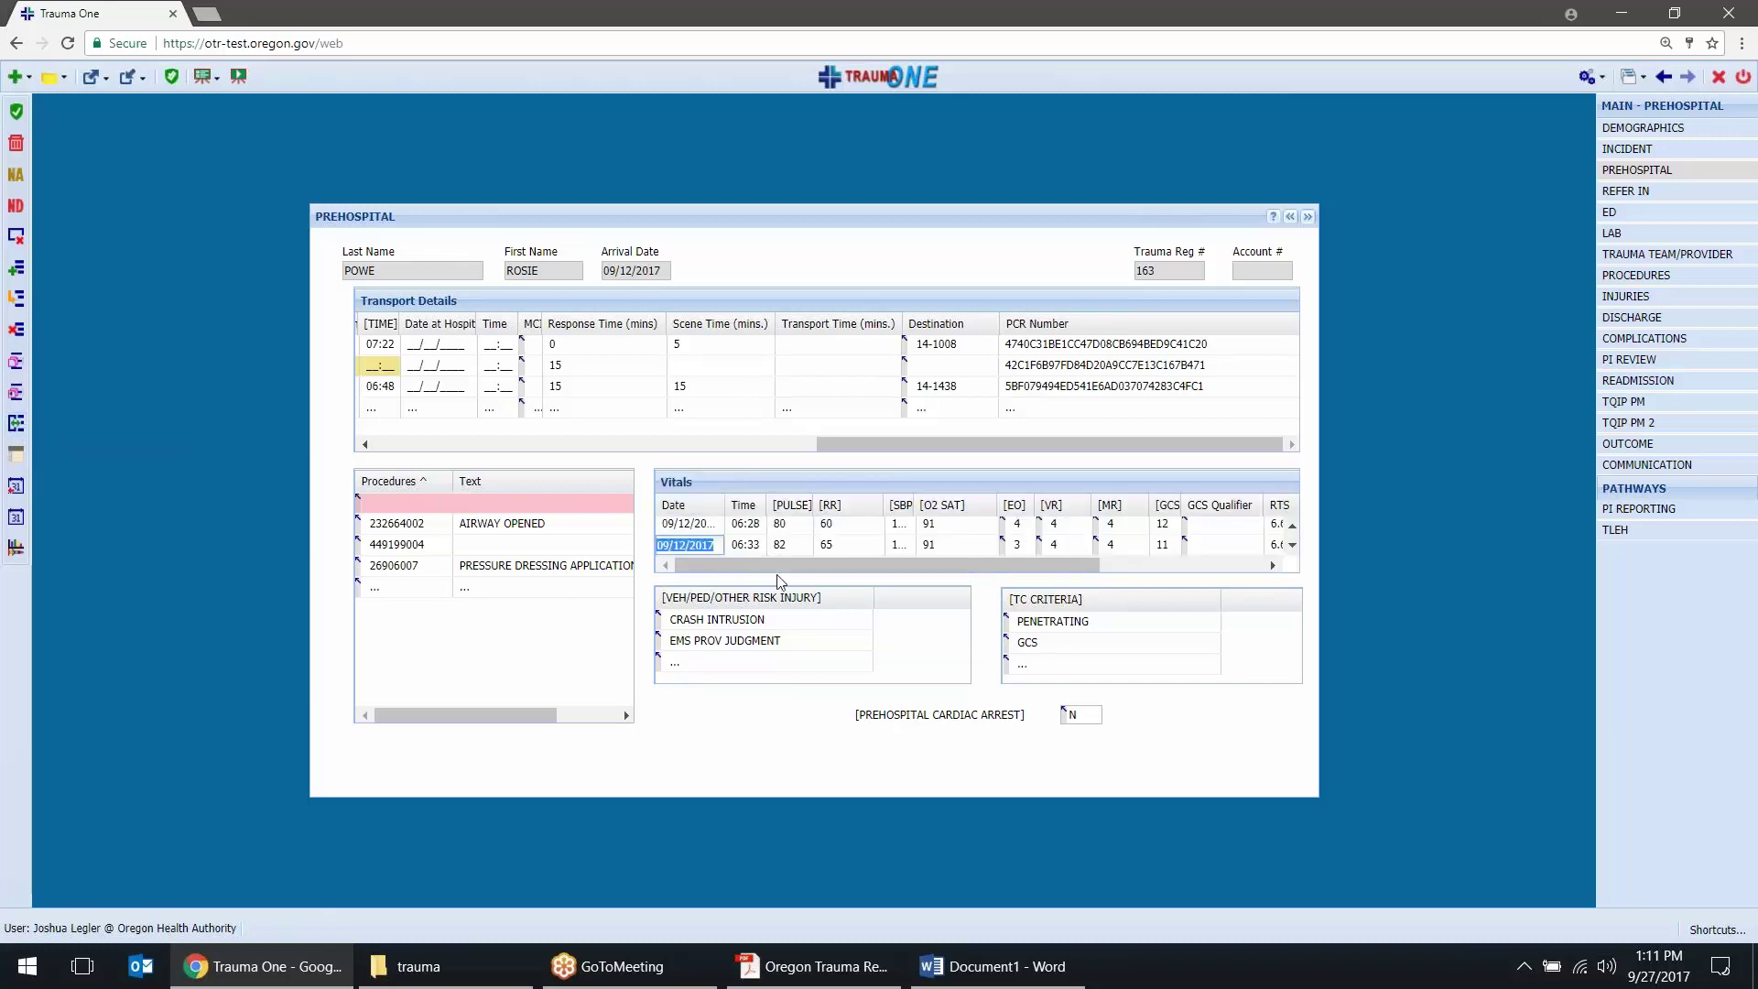
click(1292, 548)
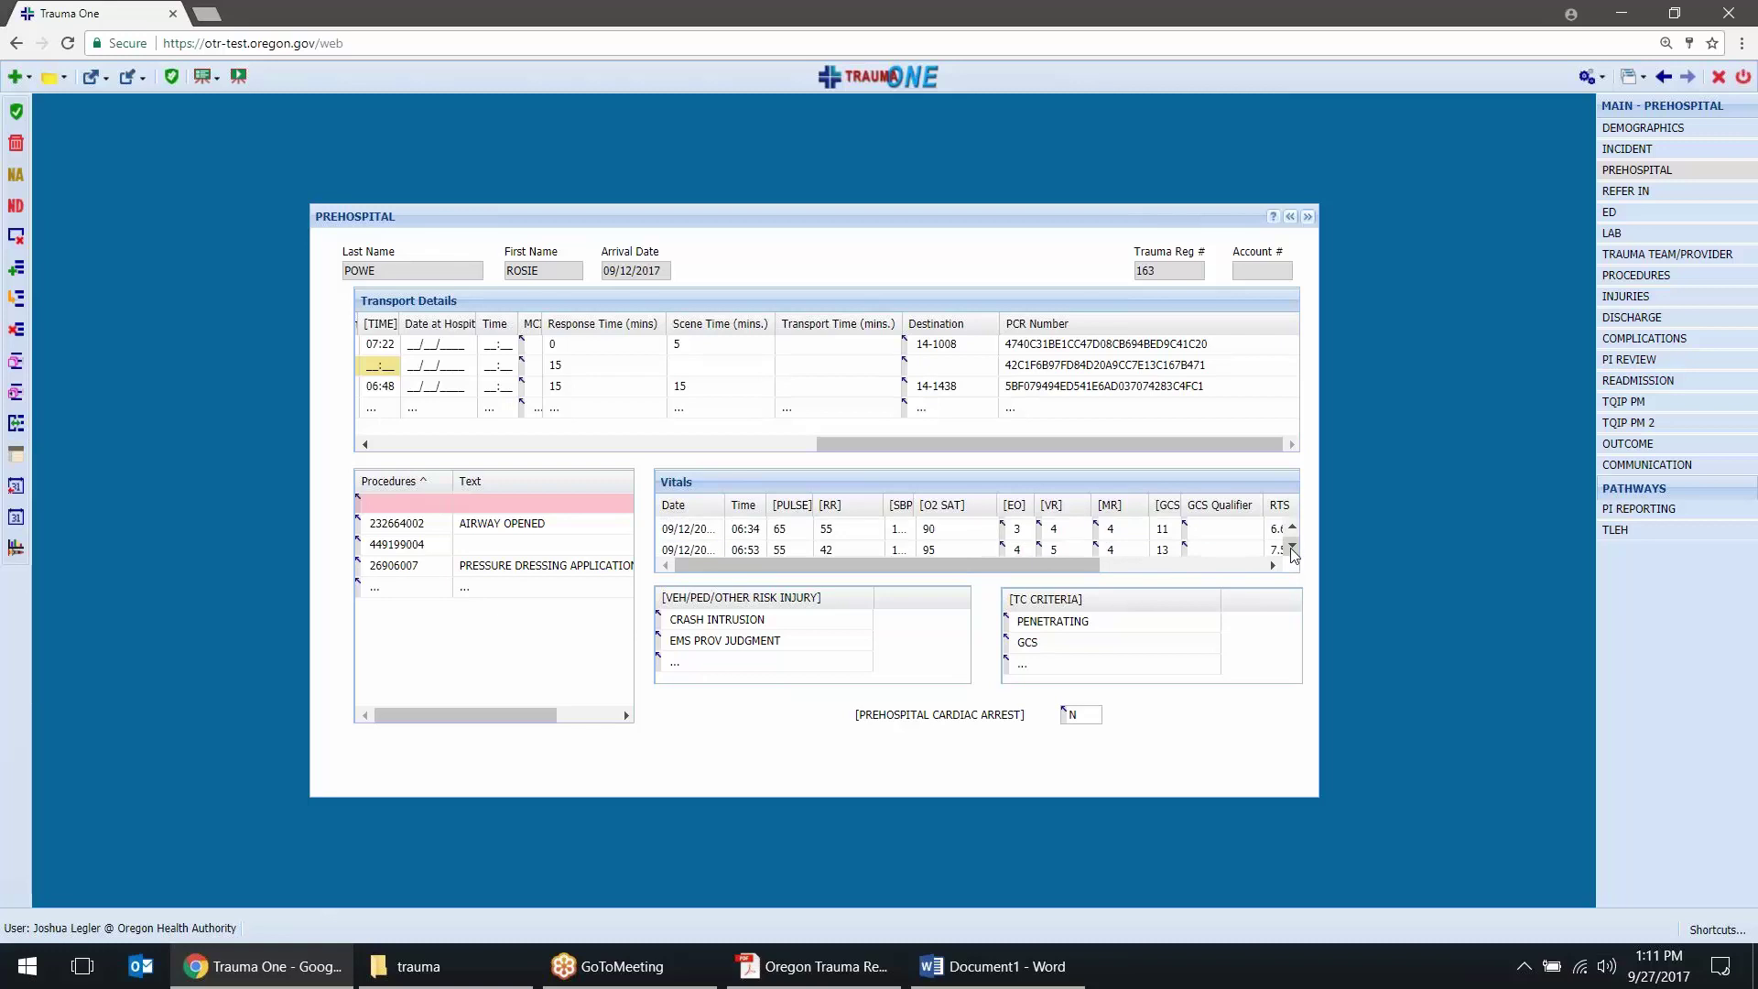
click(1291, 547)
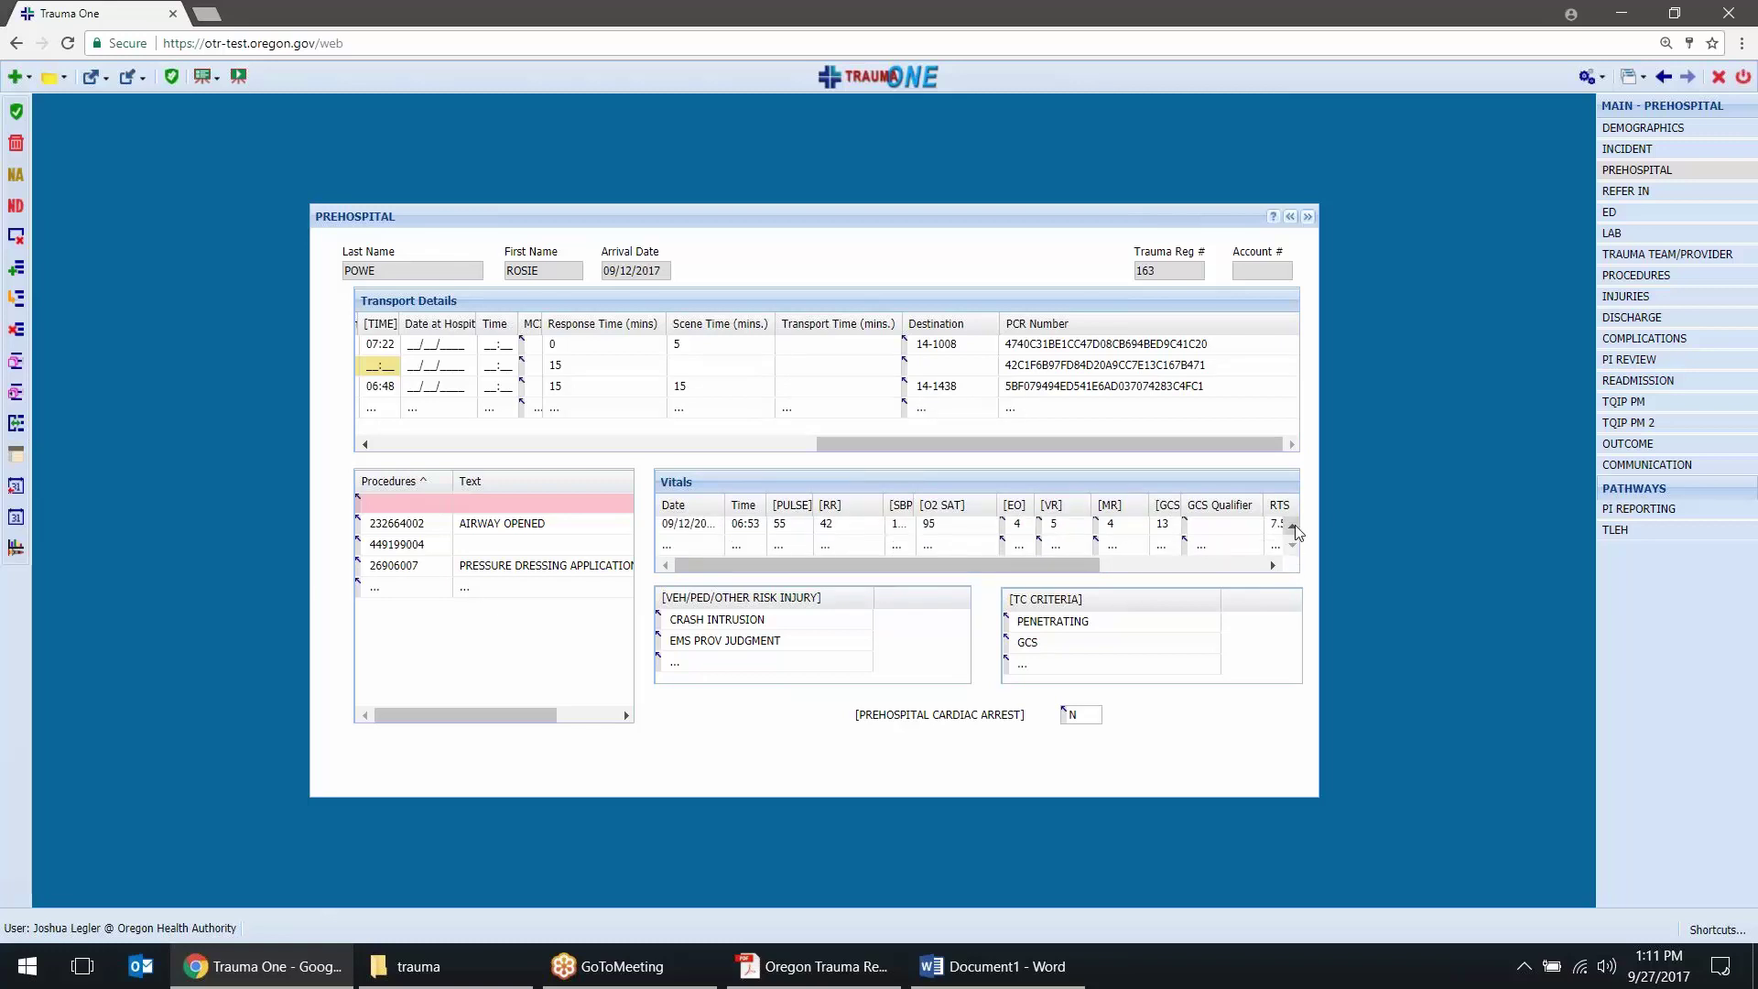
click(1294, 527)
click(1293, 528)
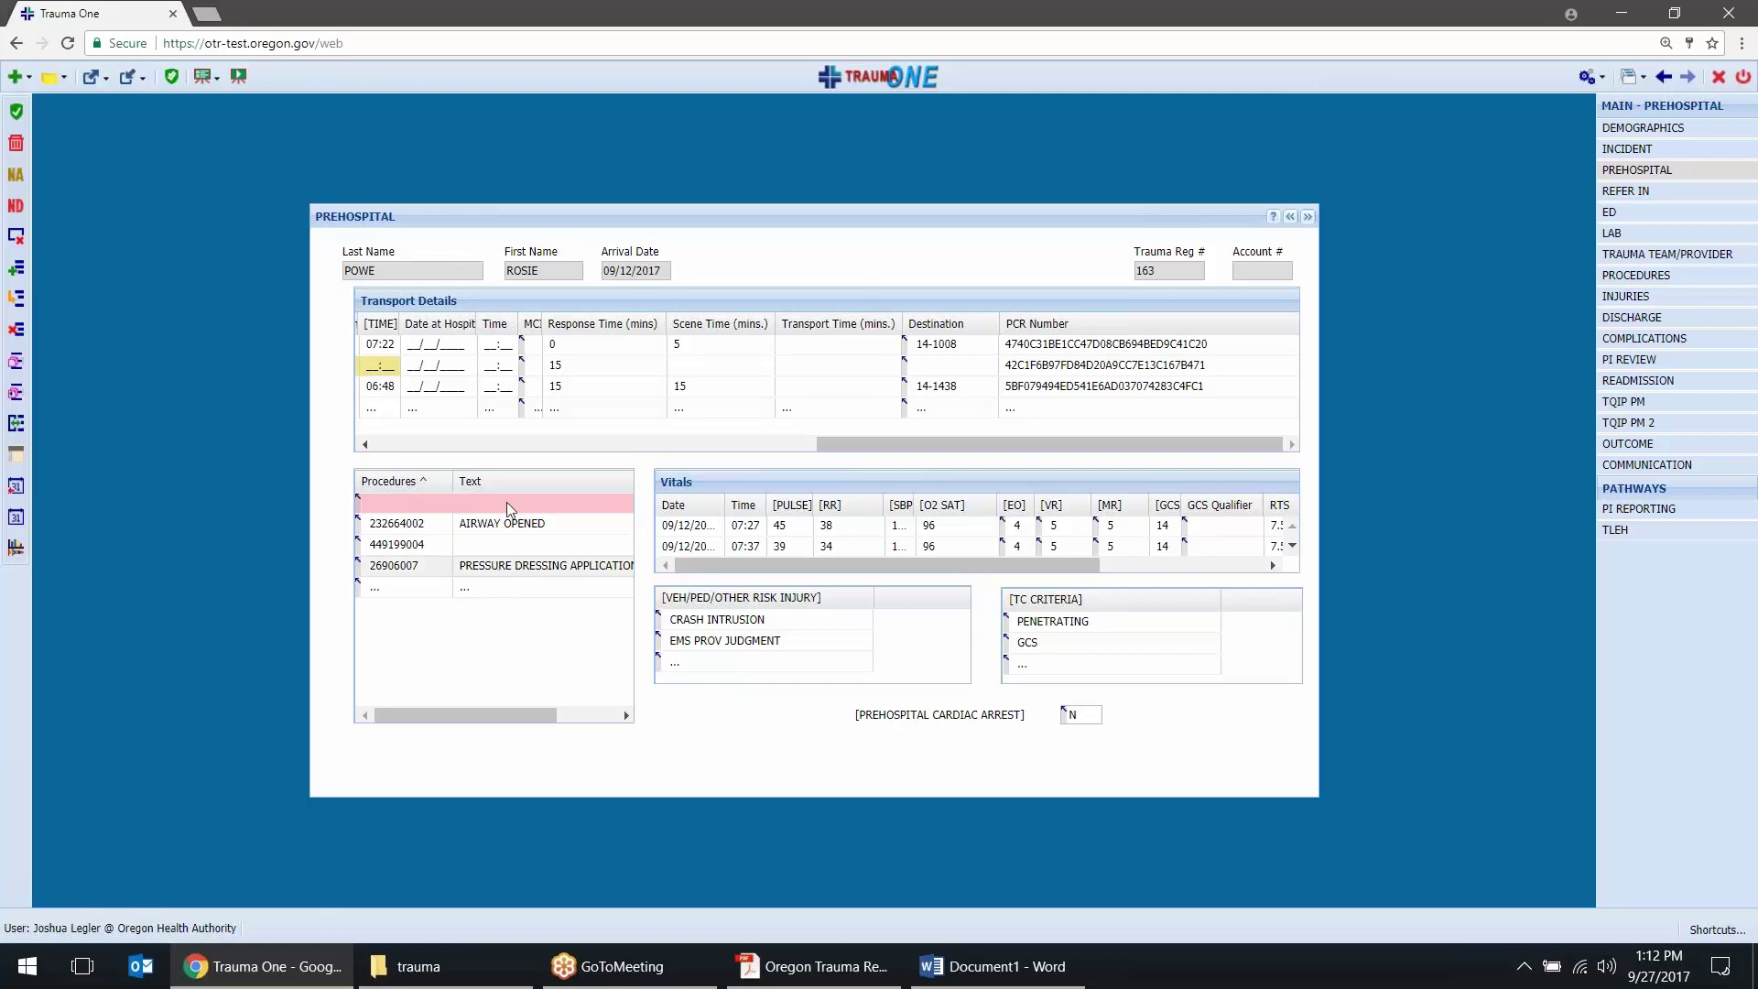
Inspect procedure 449199004's code and text, then consult the PDF reference document
click(428, 546)
click(491, 545)
click(408, 714)
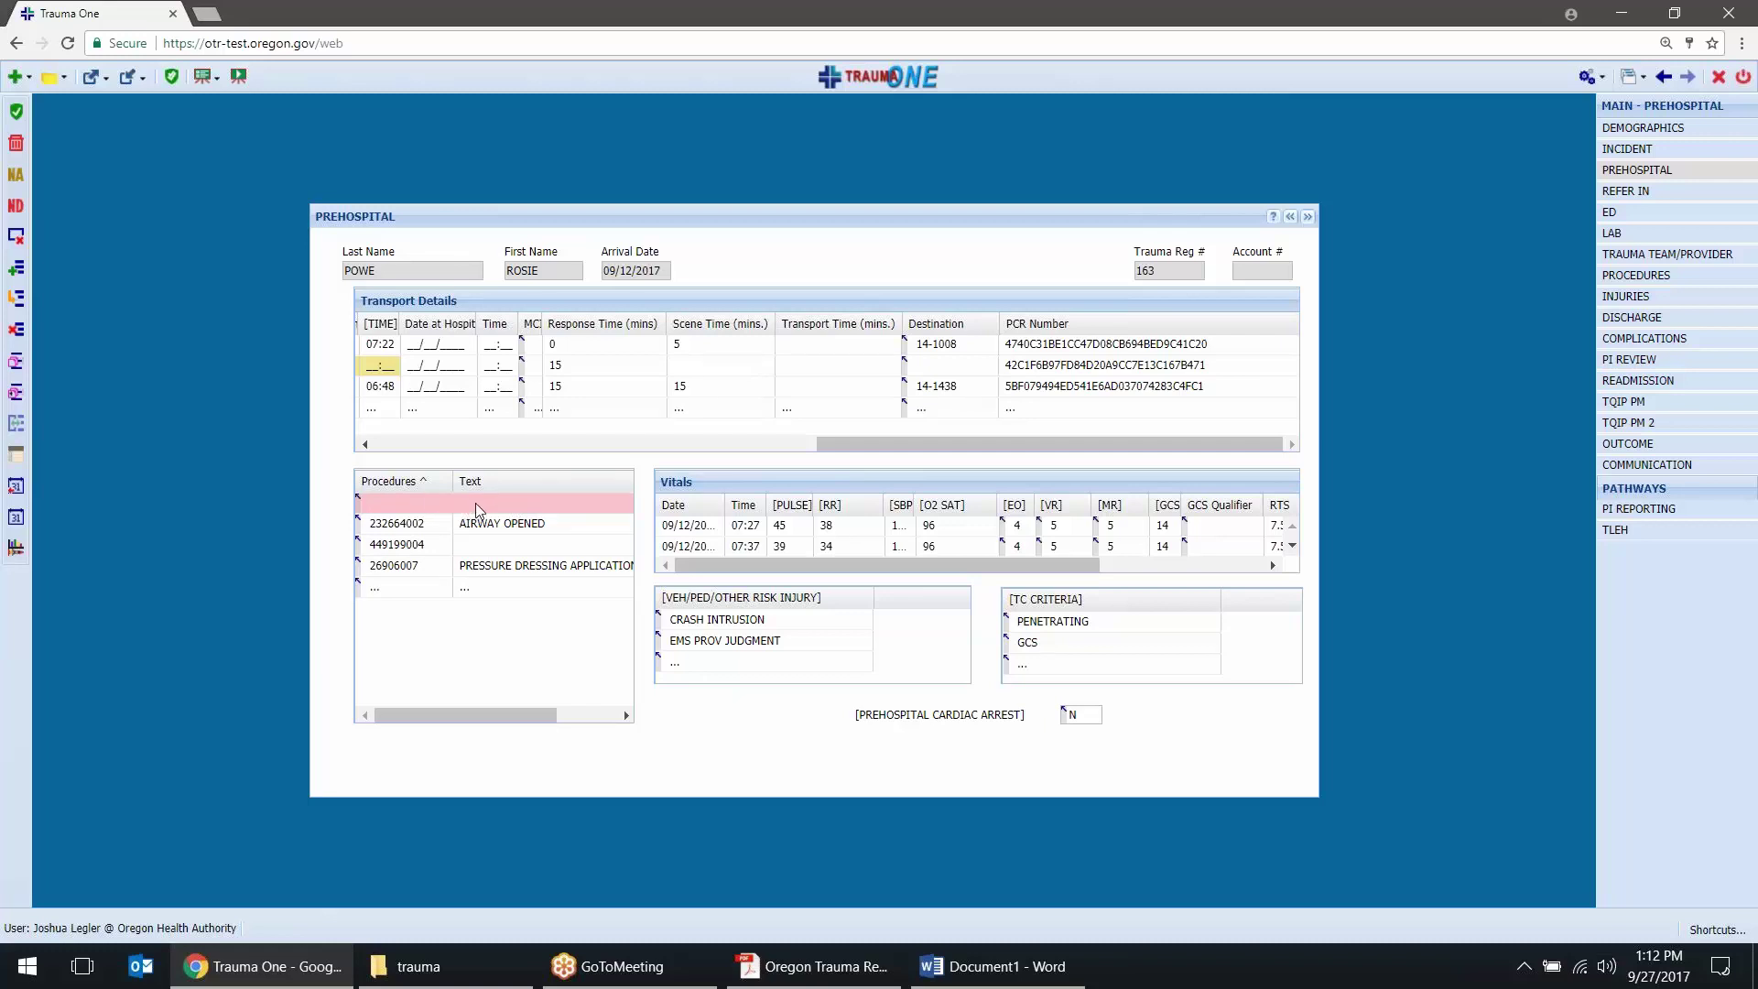
click(475, 503)
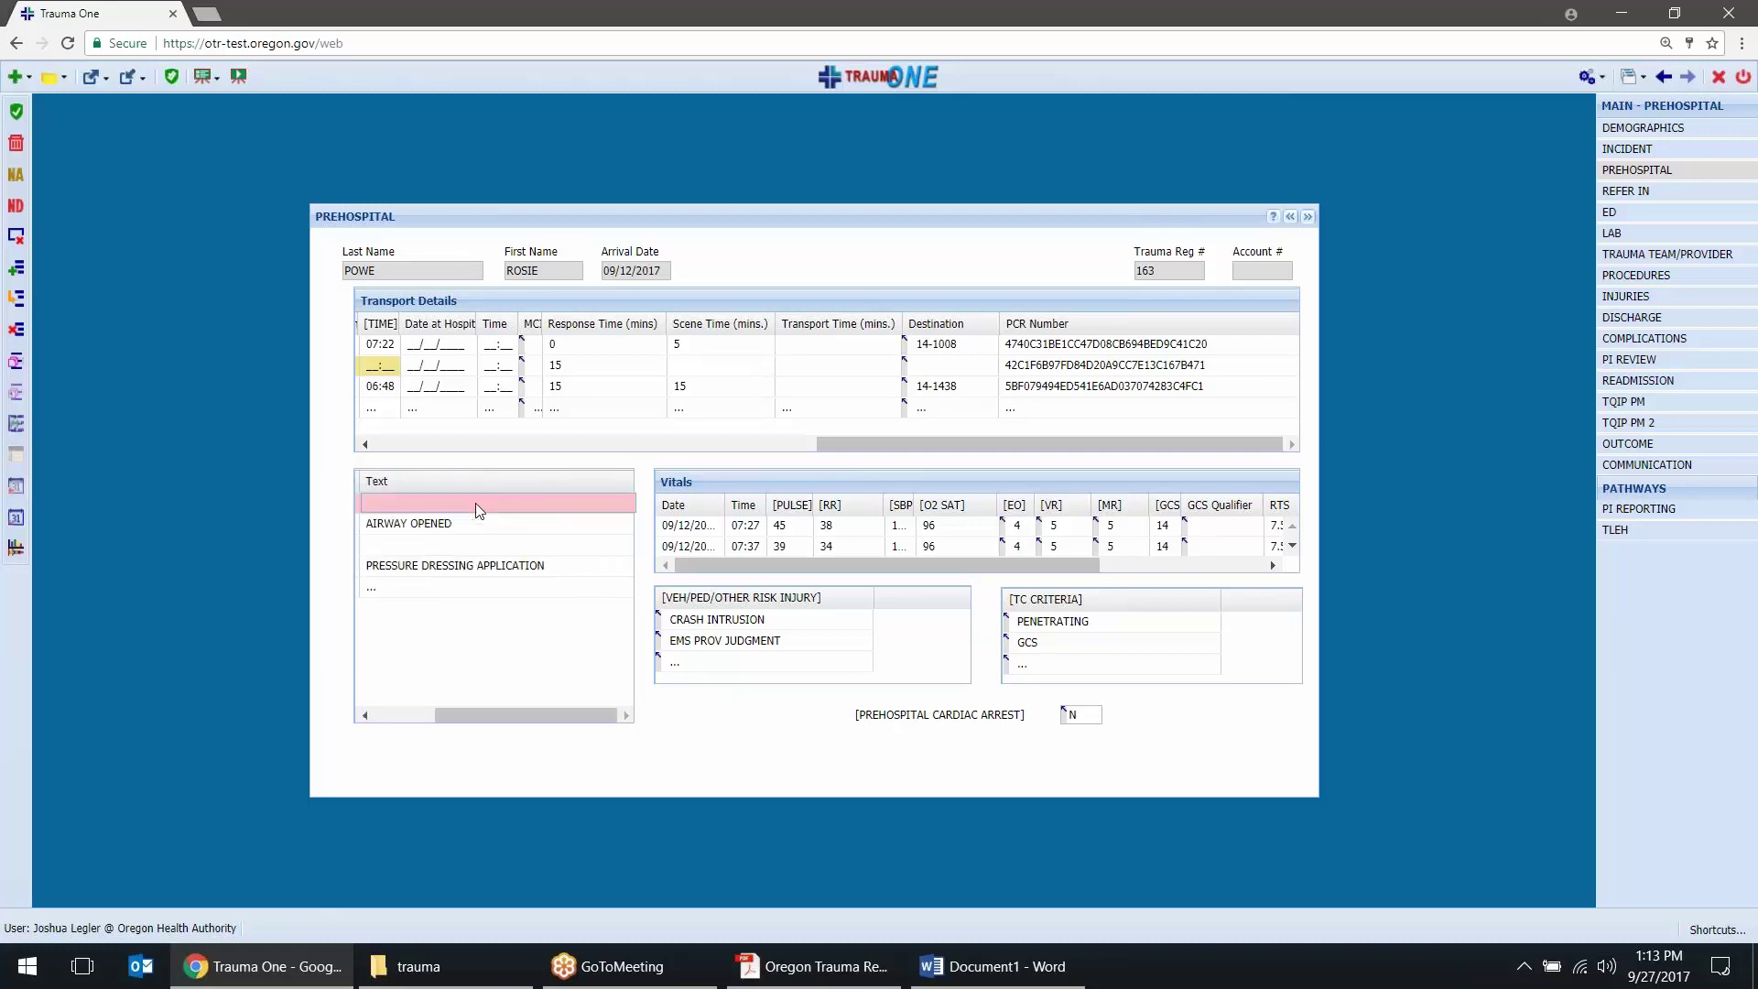
click(403, 714)
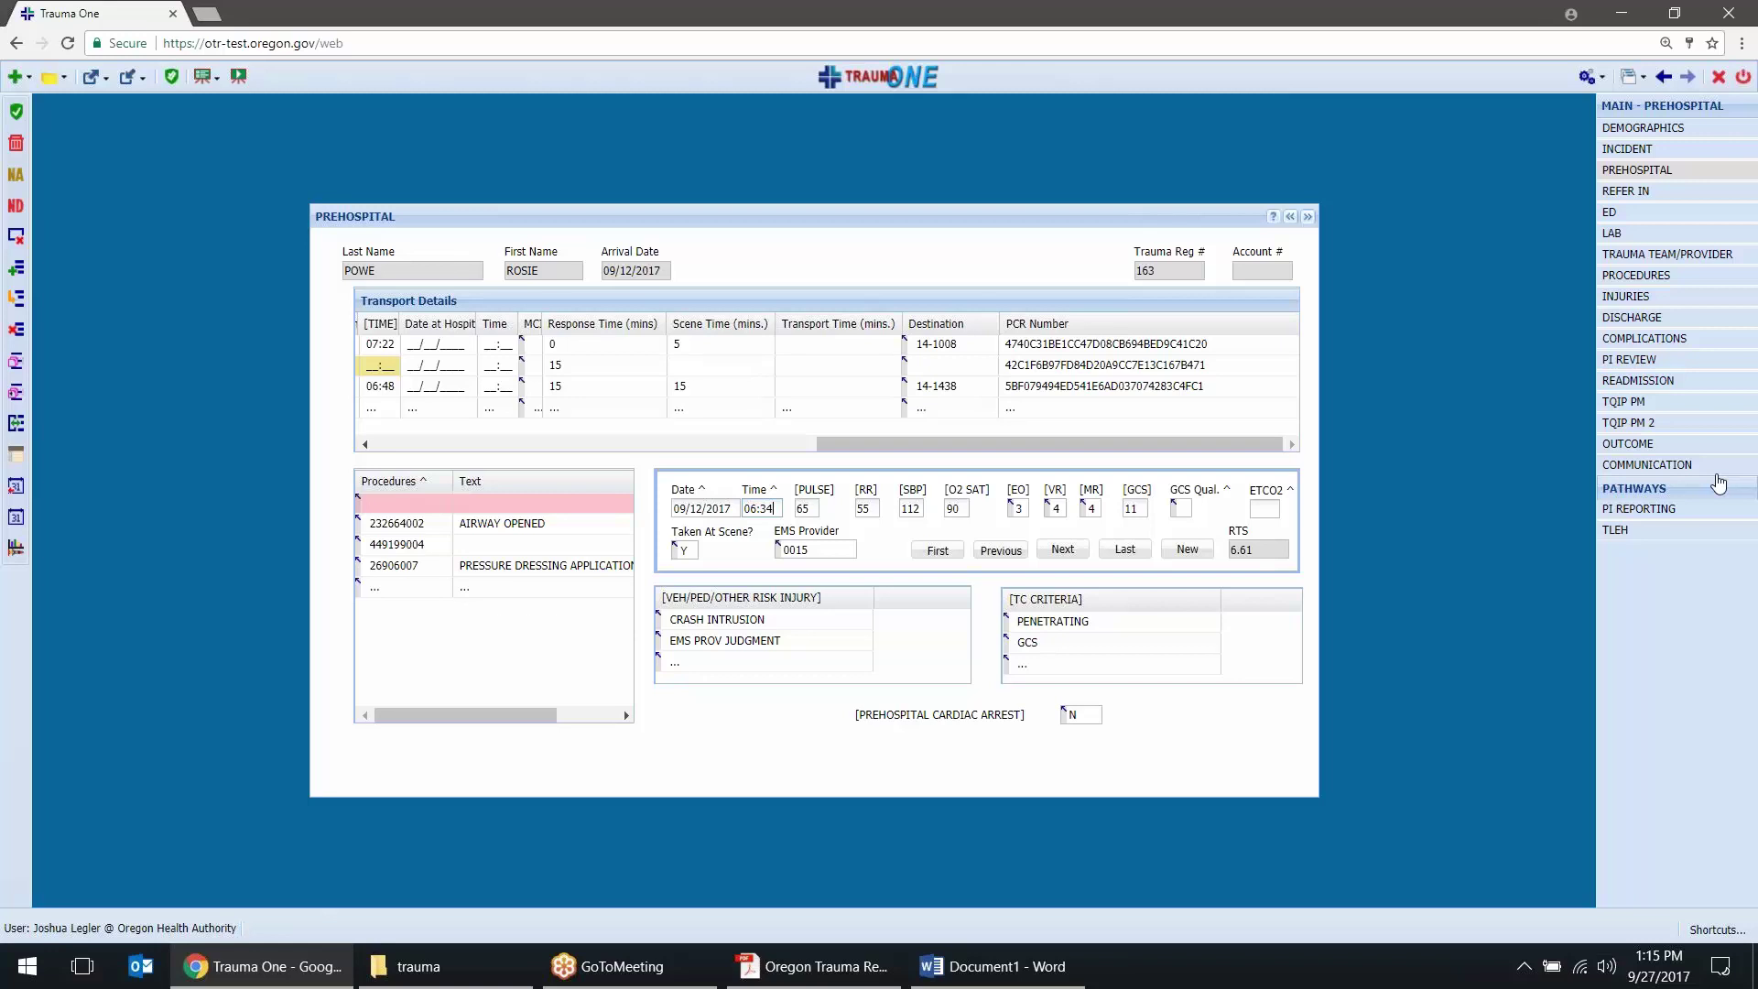
key(alt+Tab)
scroll(879, 540, down, 1)
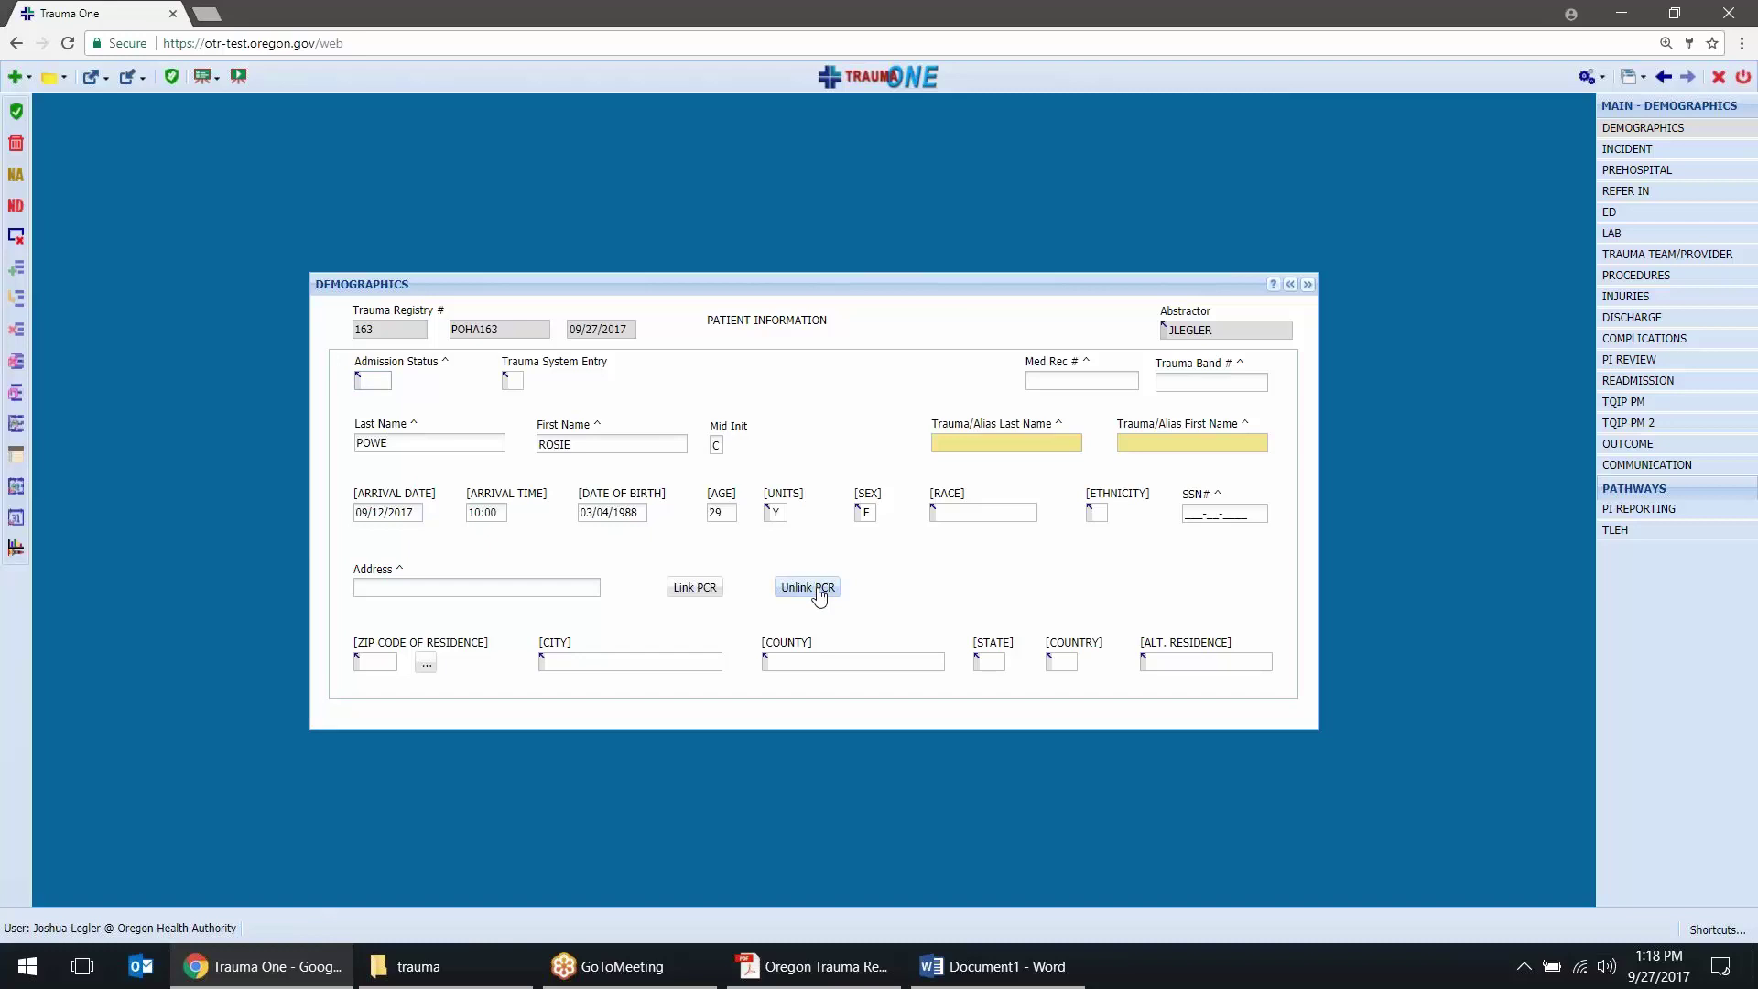
Unlink the 6:18 AM 911 scene-response PCR from the patient's record
click(820, 596)
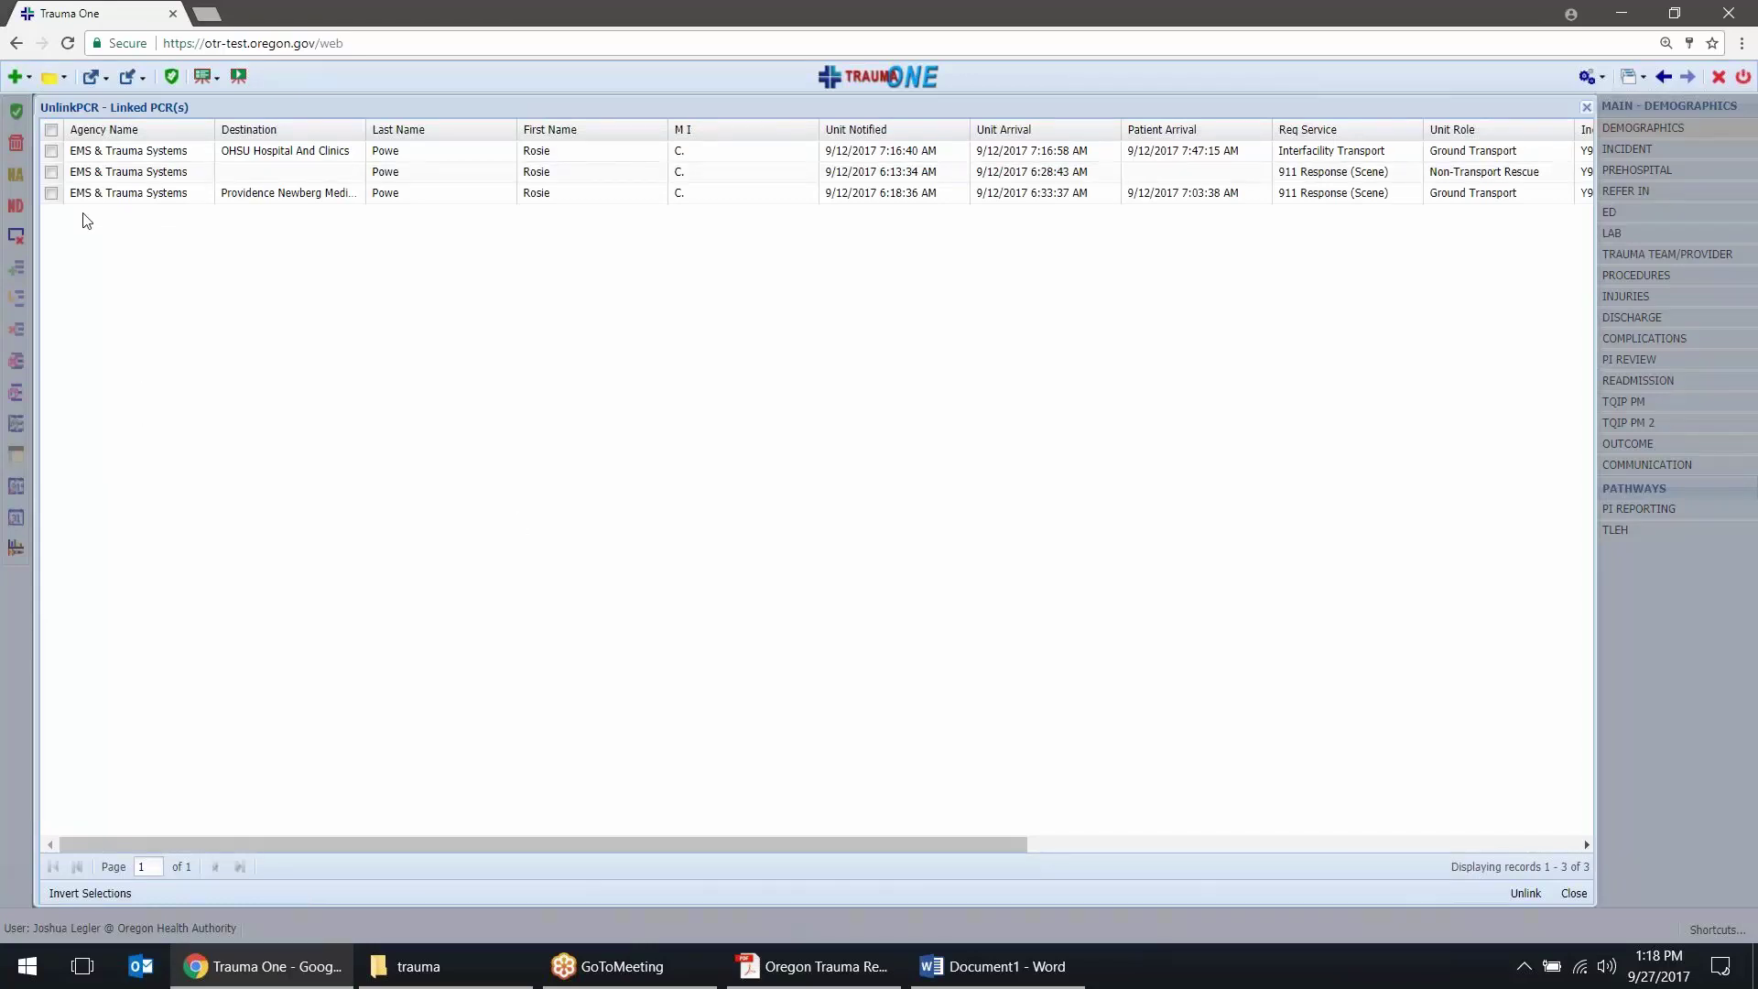
click(51, 193)
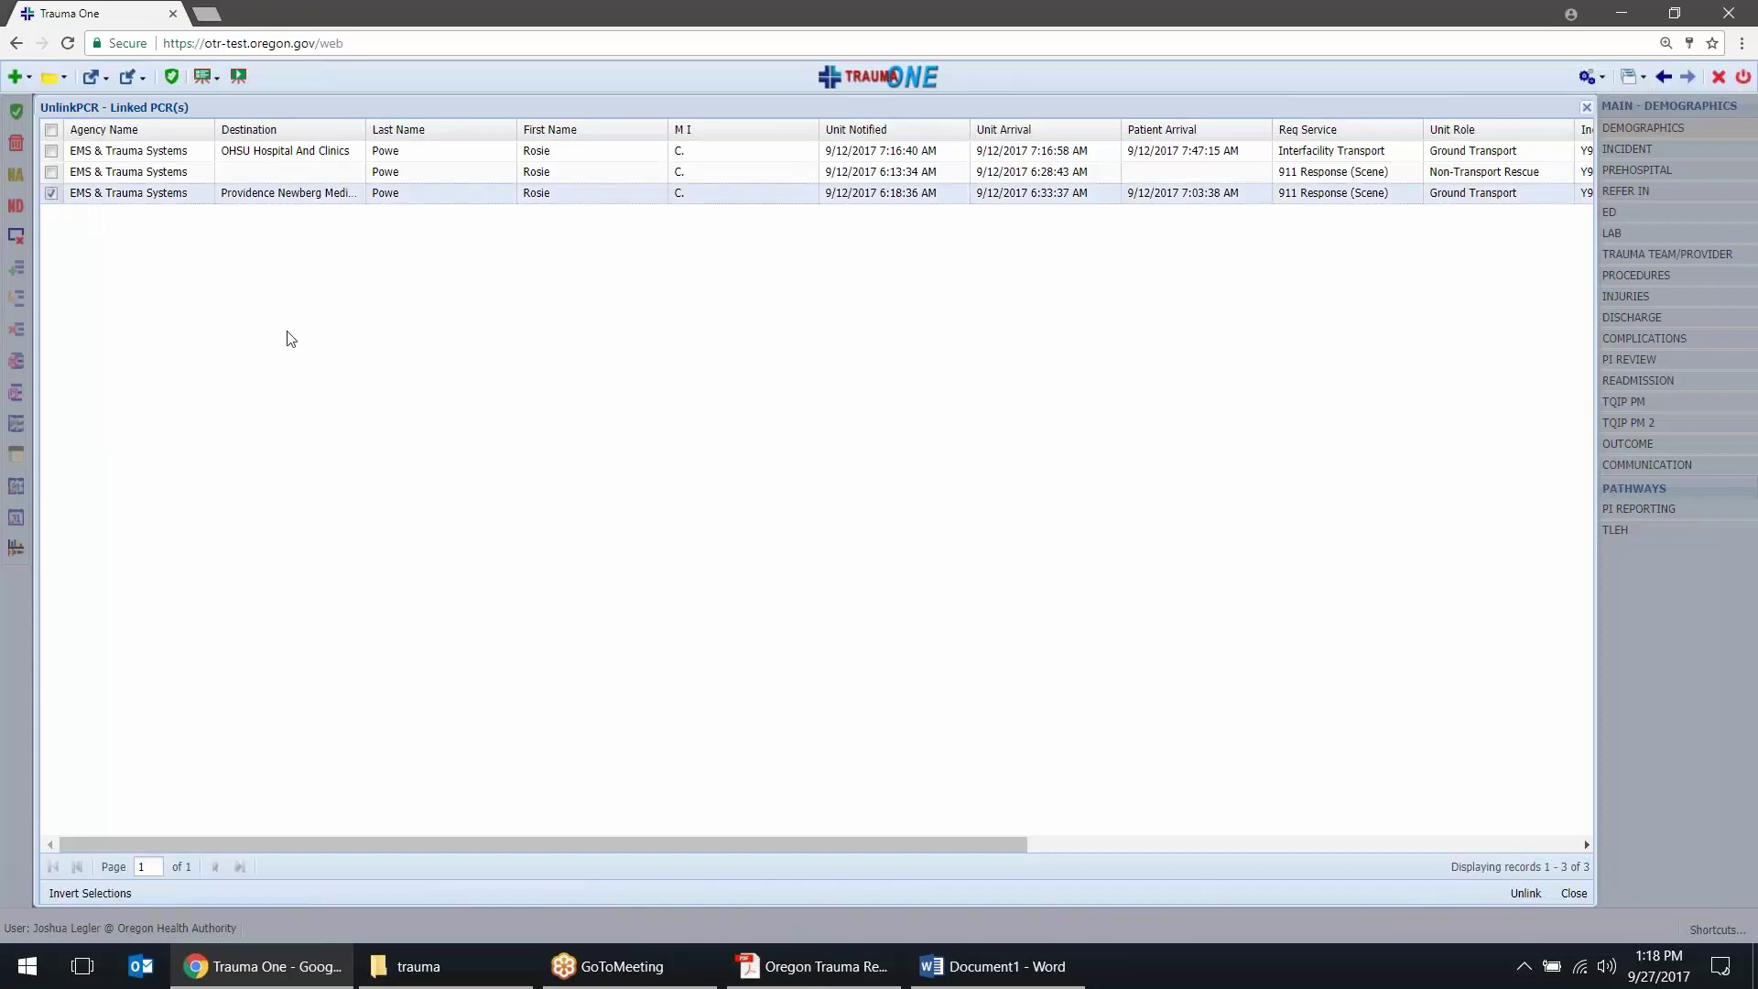
click(1524, 893)
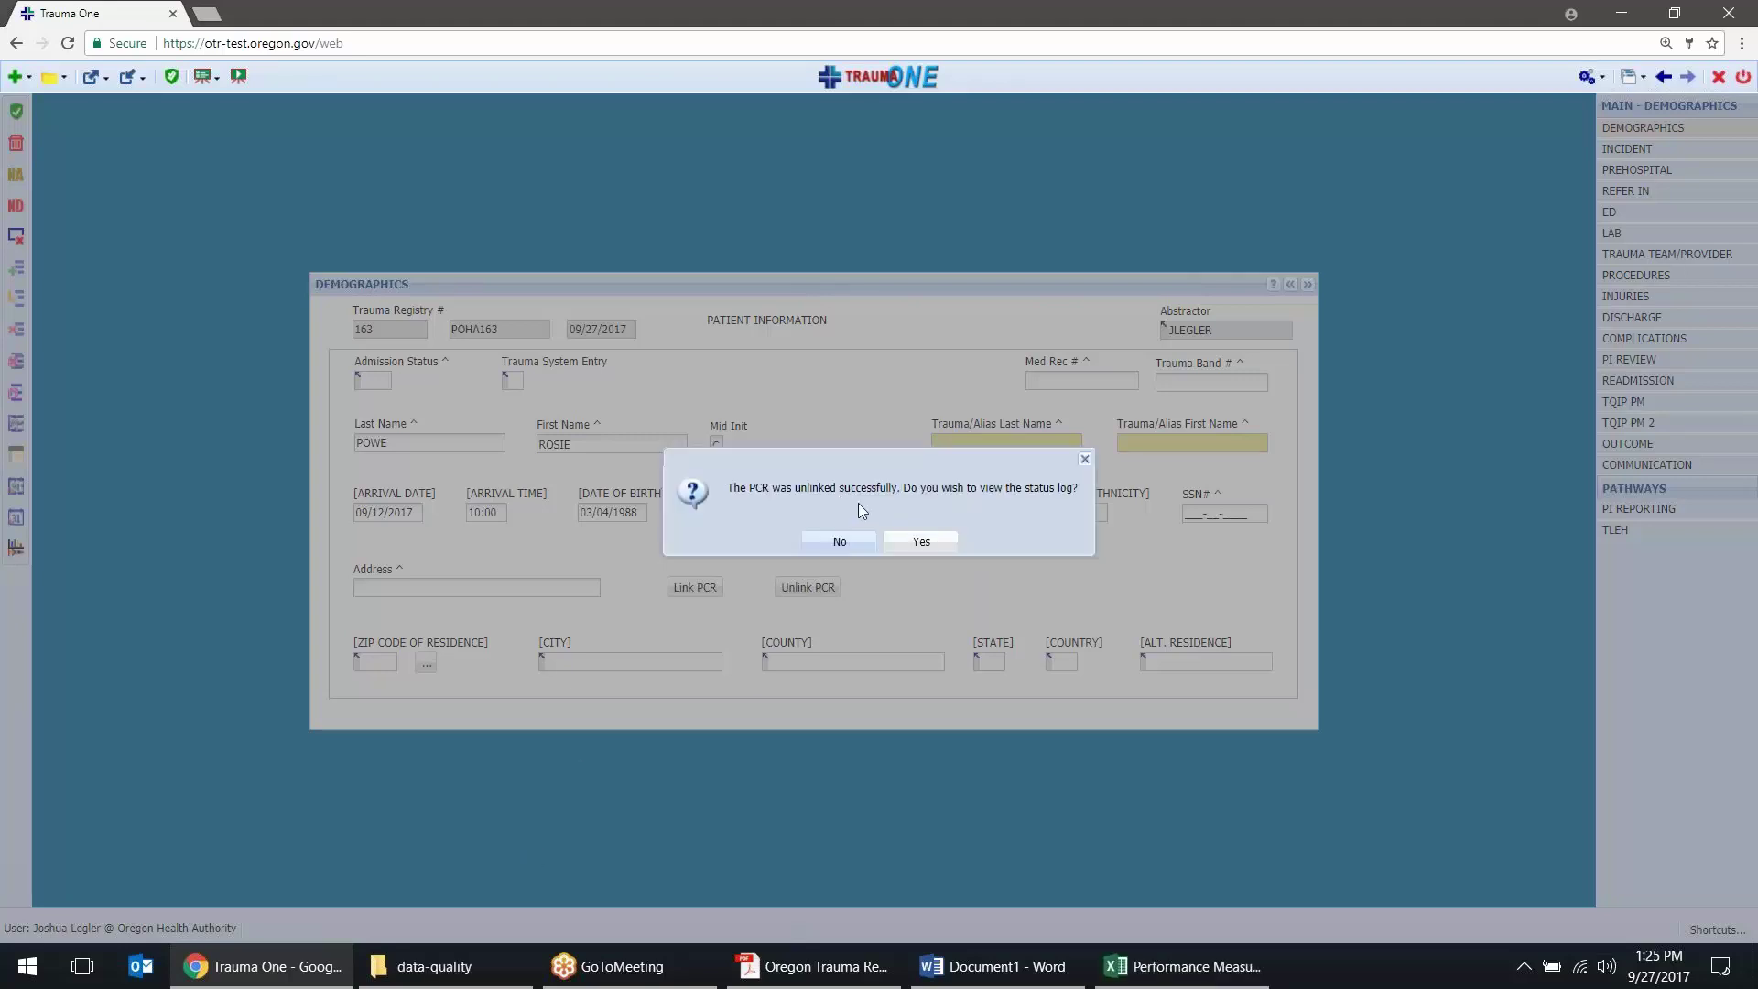
Dismiss the unlink message and show Prehospital Transport and Vitals as Scrolling Window lists
click(842, 542)
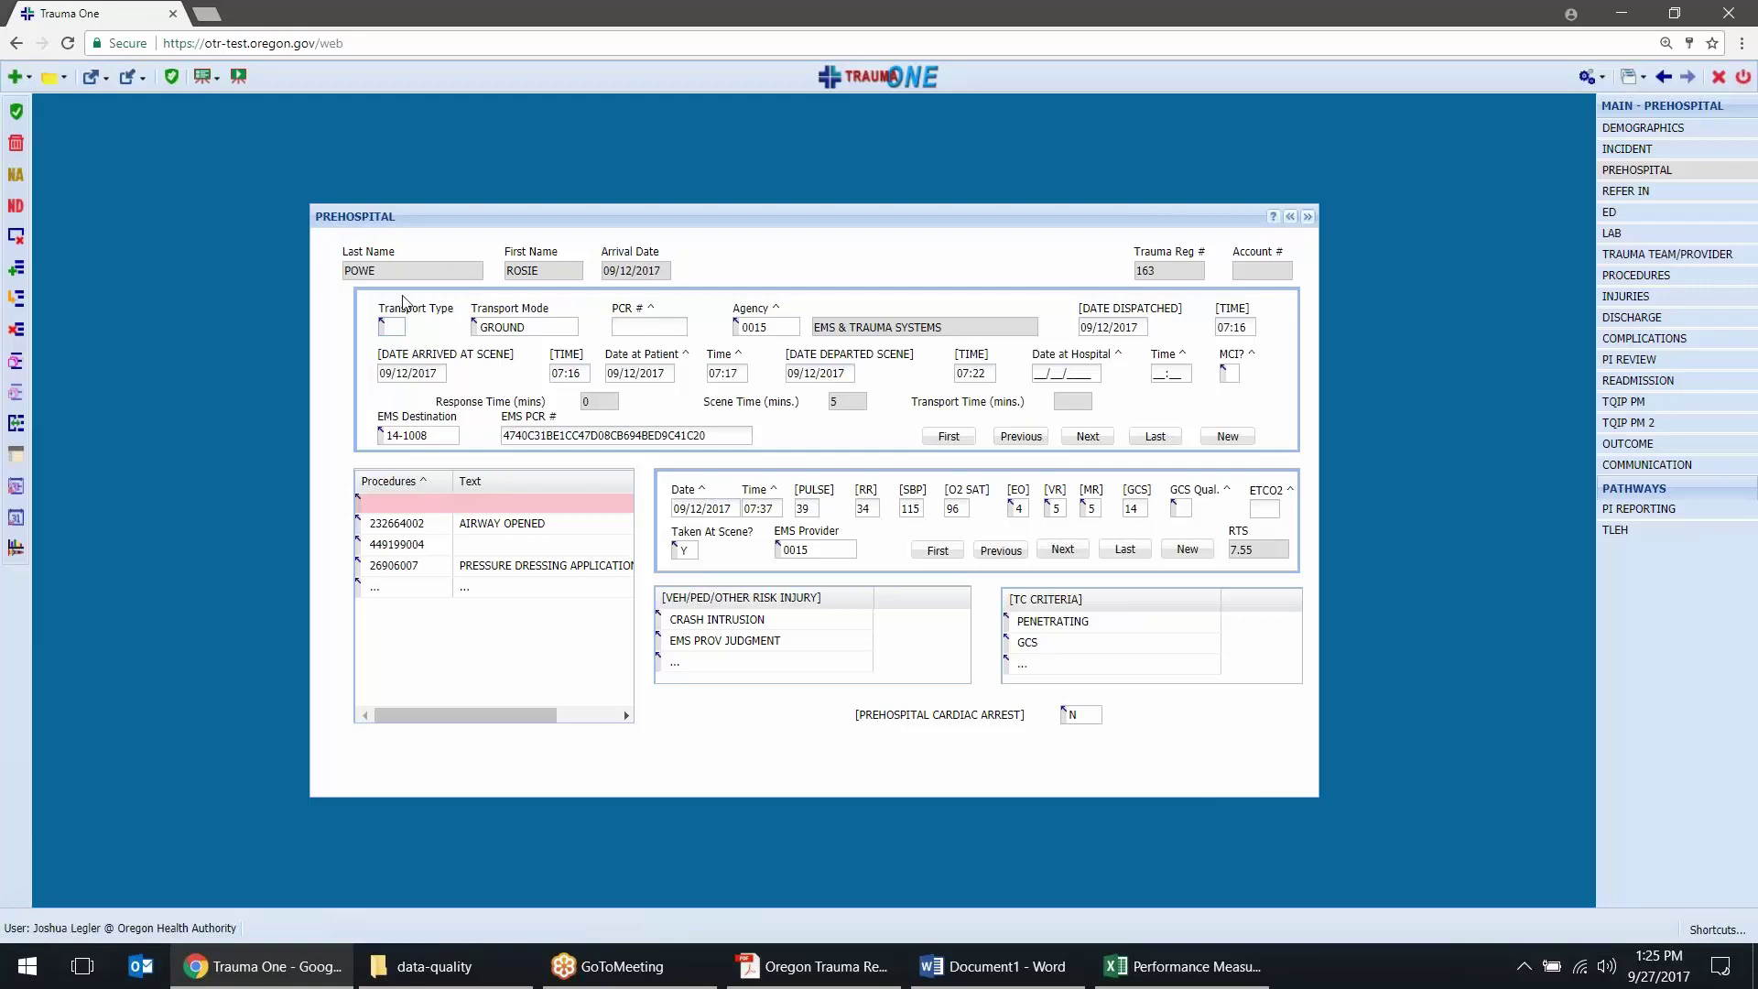
click(16, 423)
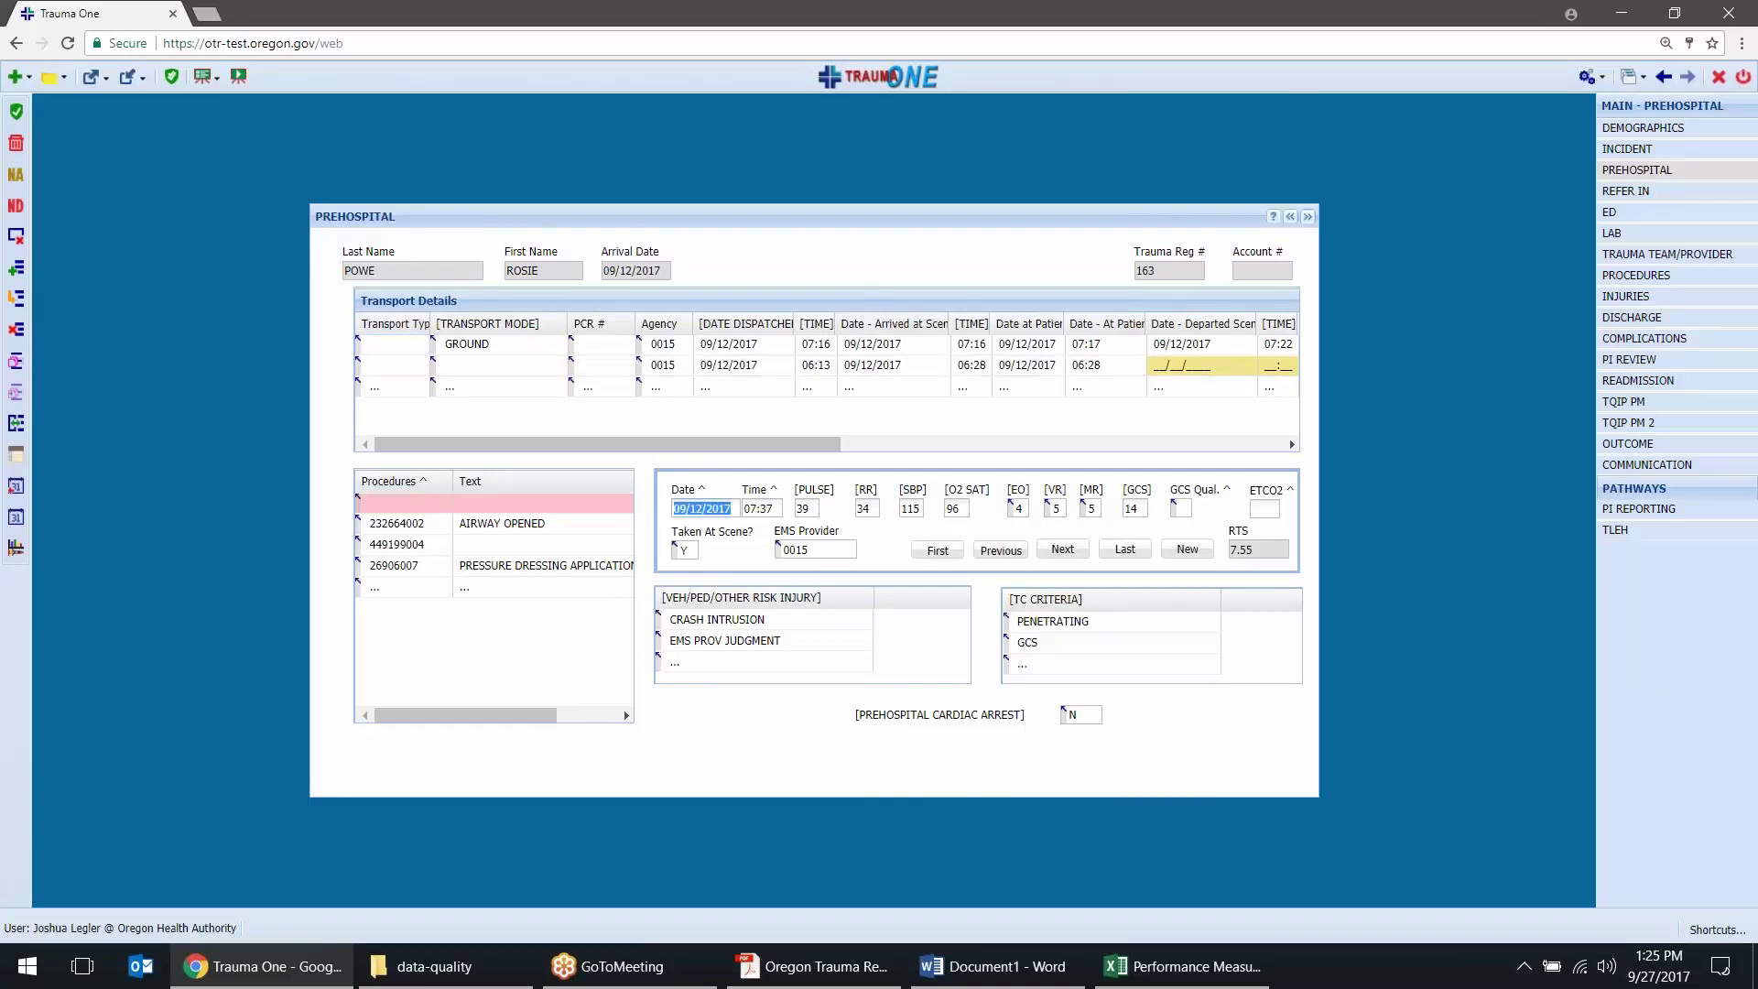
click(15, 423)
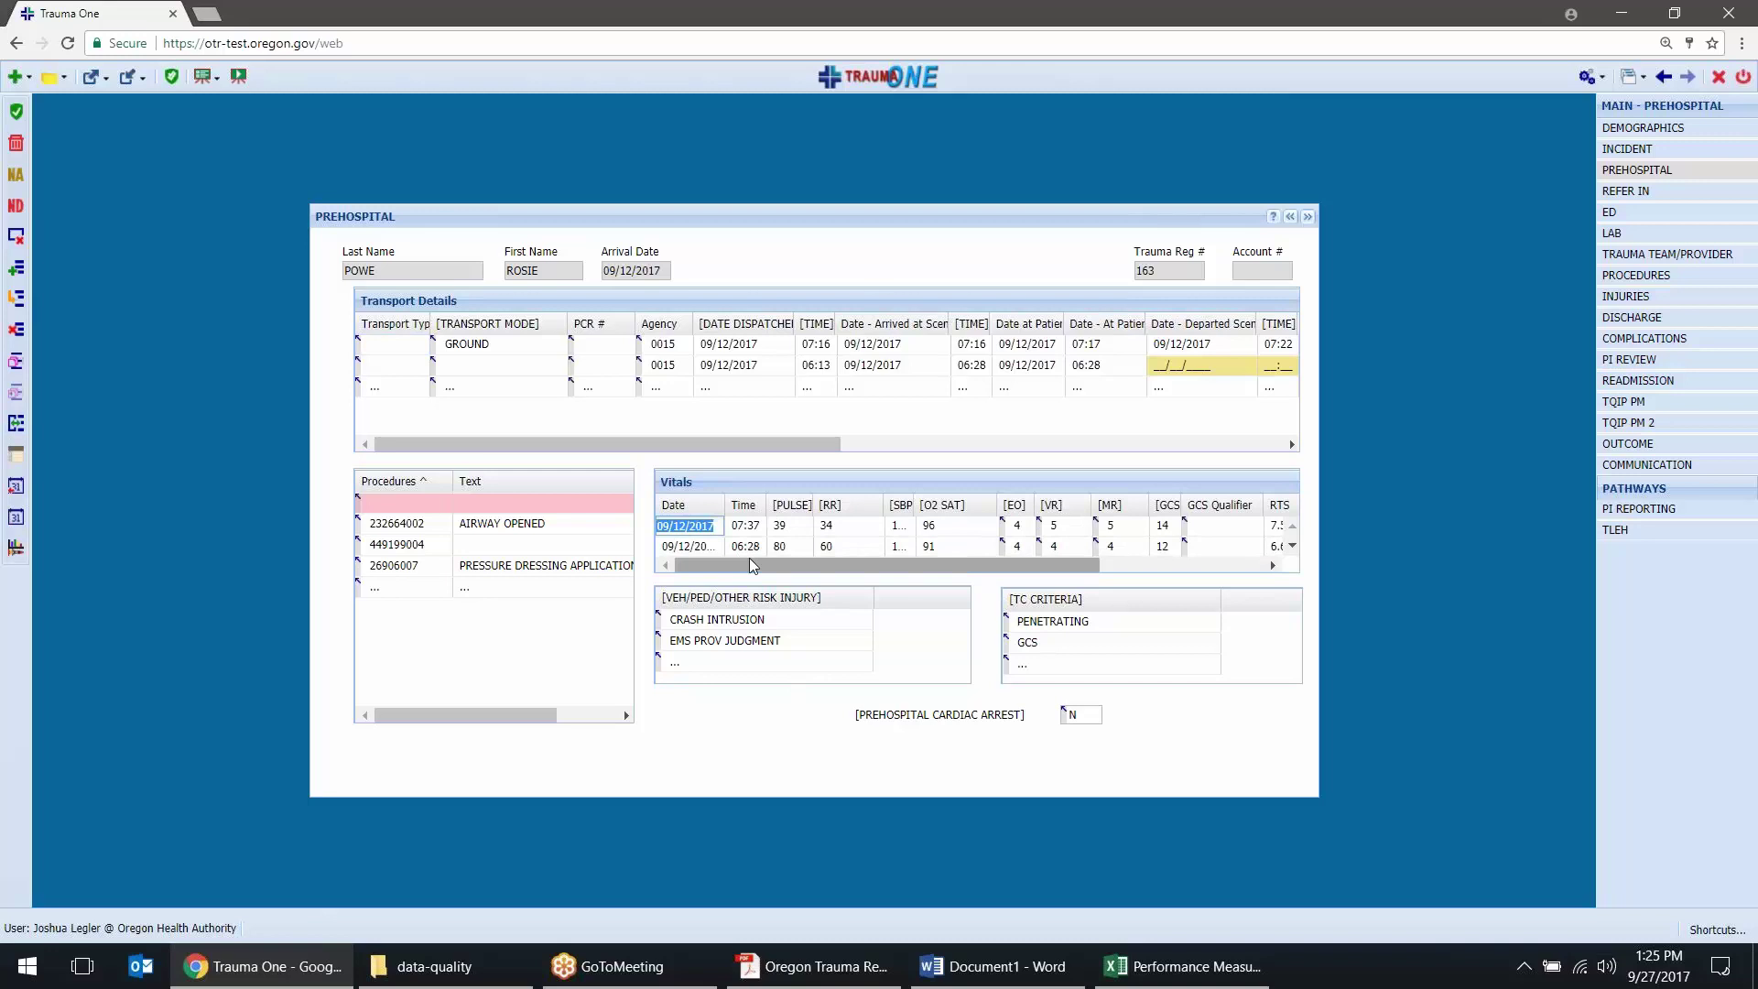
Scroll the vitals list down to the 06:33 reading, then back to 07:37 and 06:28
click(749, 558)
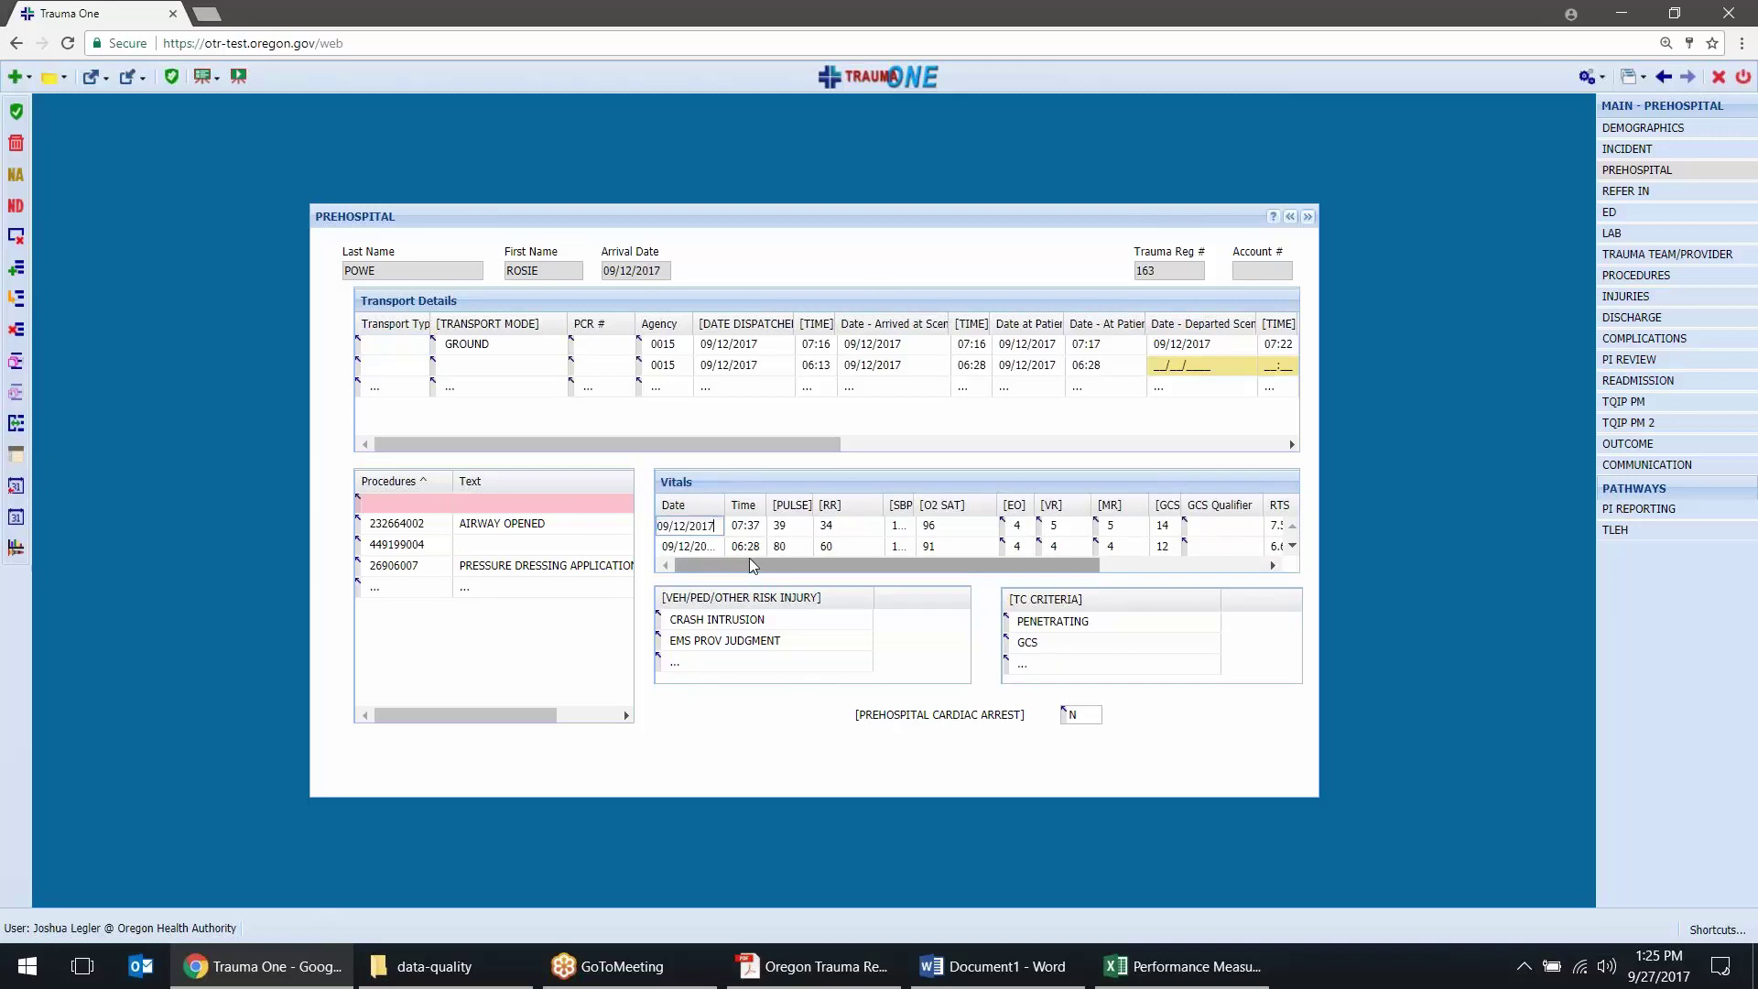
click(1291, 549)
click(1292, 548)
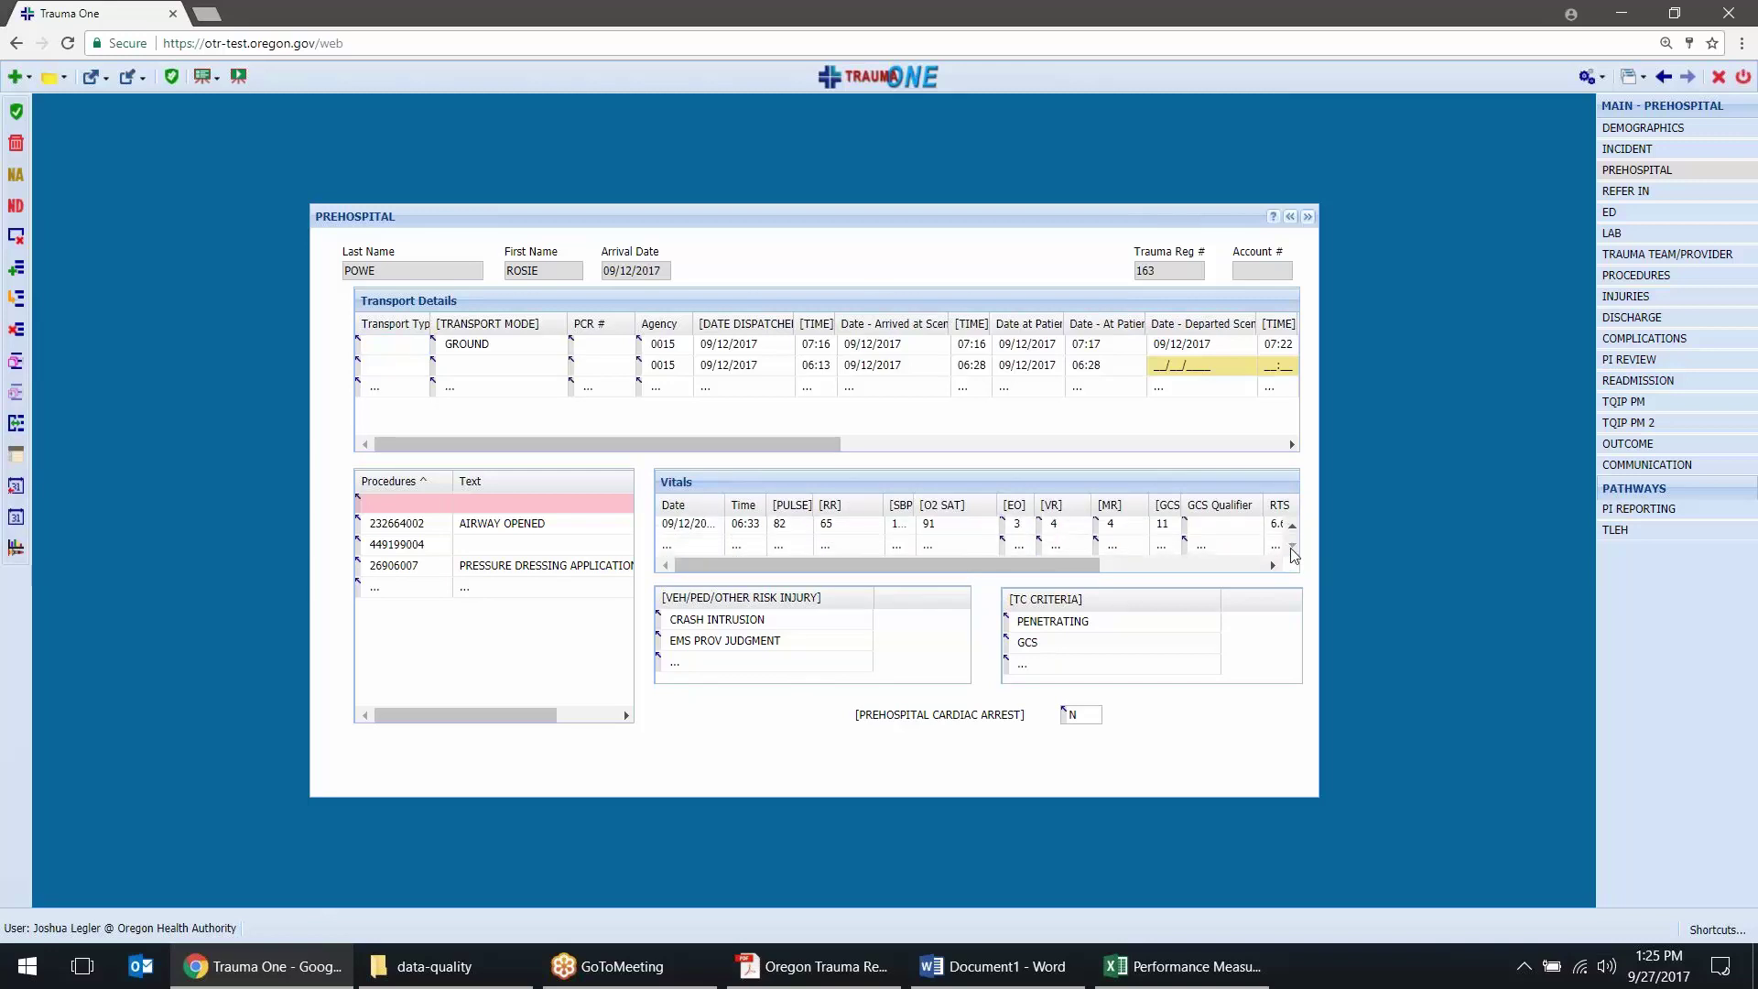
click(1290, 529)
click(1291, 528)
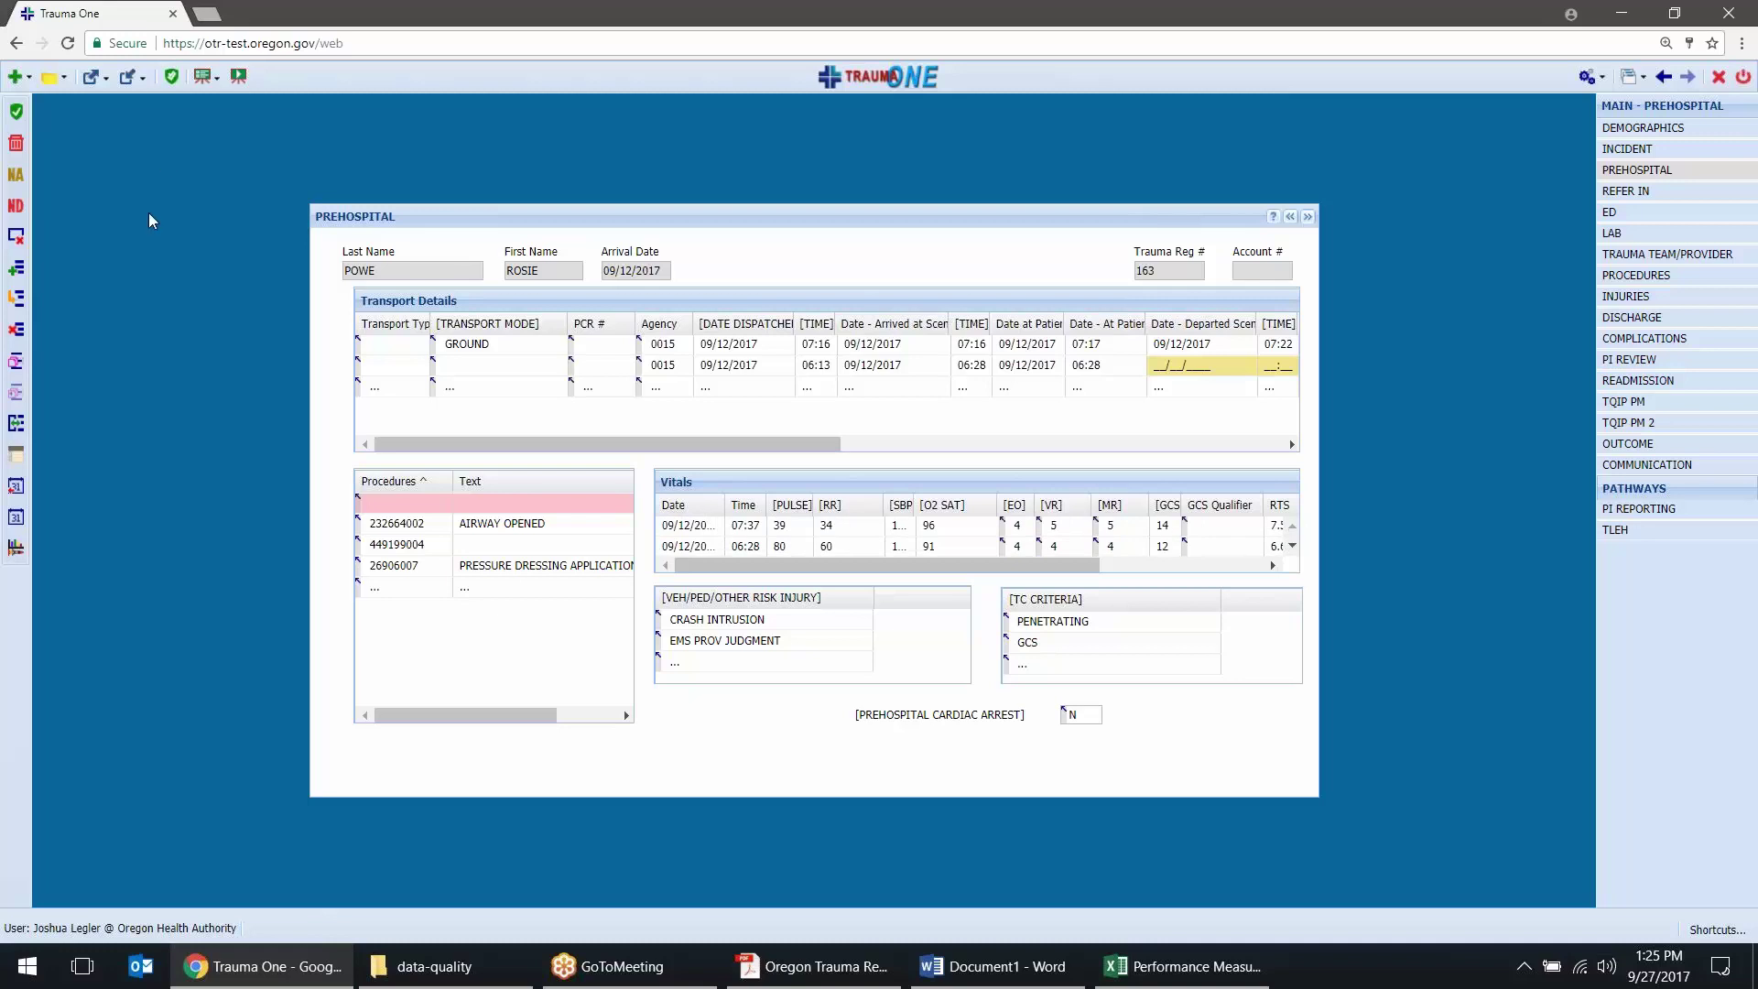